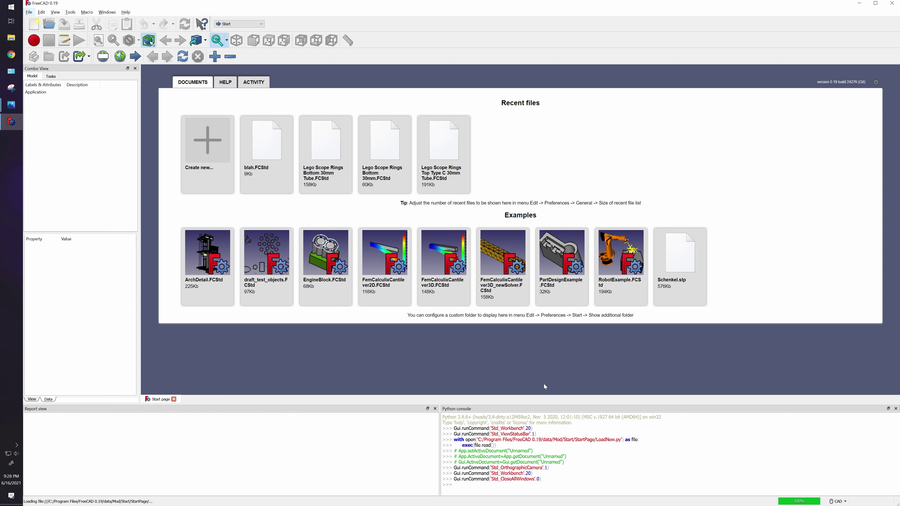
Create a new empty Unnamed document from the Start page.
left_click(203, 162)
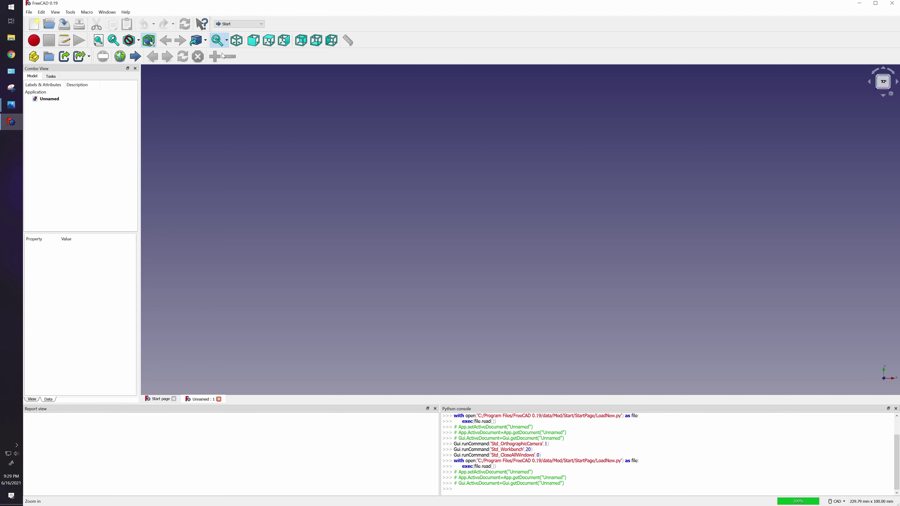
left_click(120, 56)
Switch to the Part Design workbench and add a new Body to the Unnamed document.
left_click(256, 26)
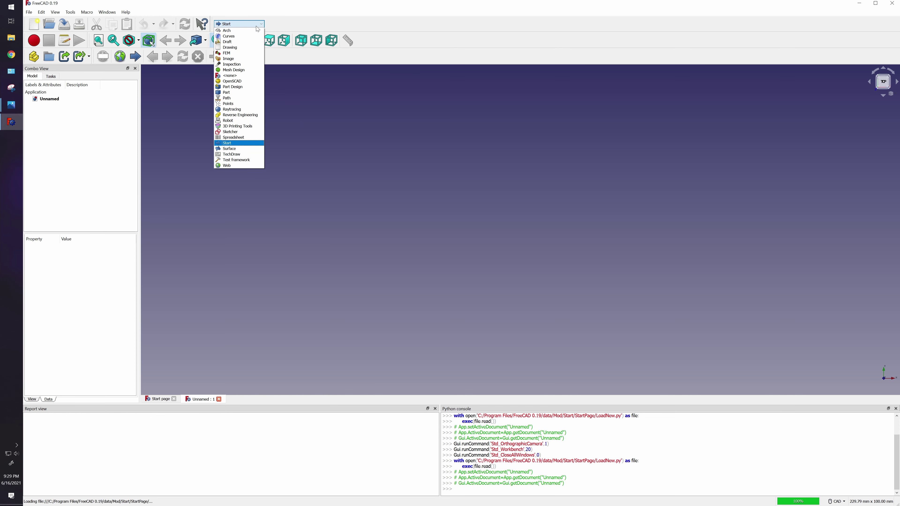
left_click(253, 87)
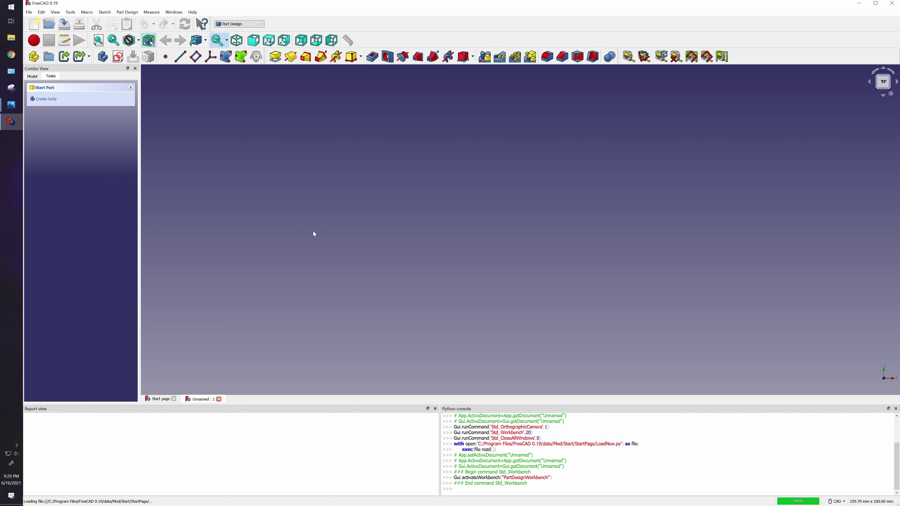
left_click(33, 76)
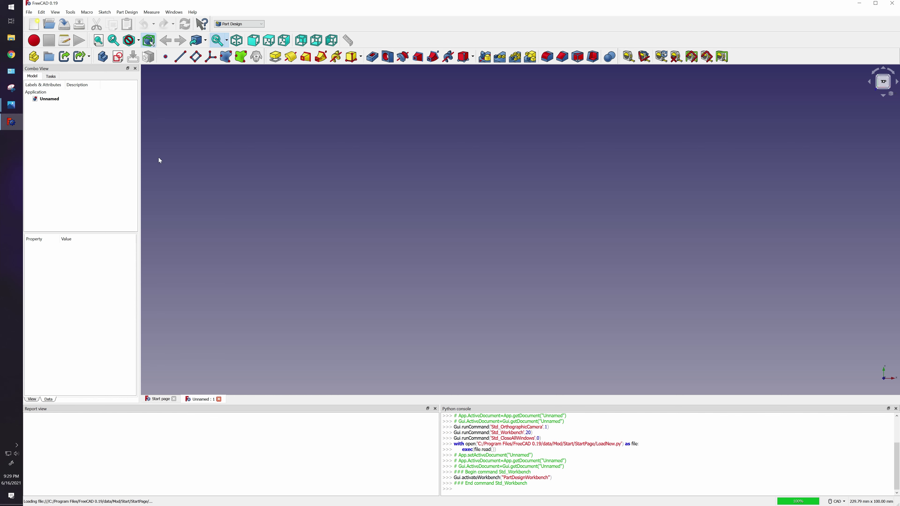
left_click(101, 58)
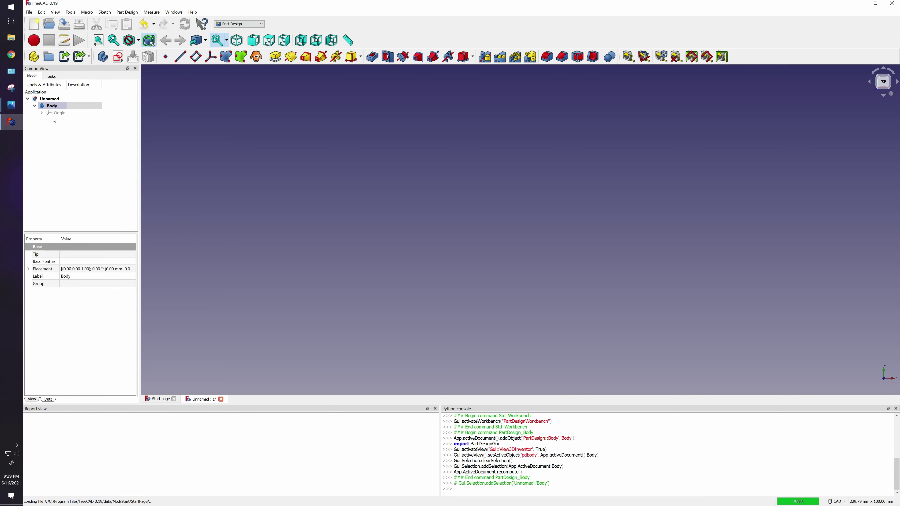
left_click(56, 106)
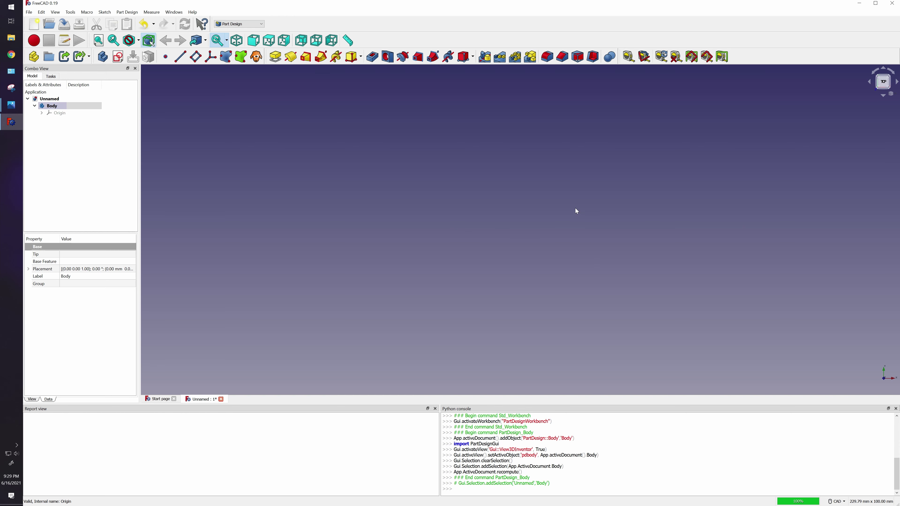
Start a sketch on the Body's XY_Plane with the Circle tool ready.
left_click(122, 63)
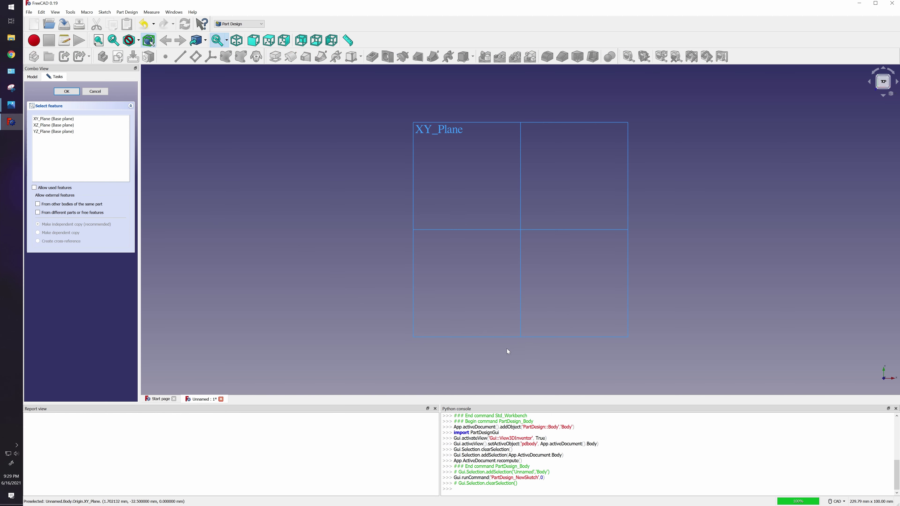
left_click(445, 128)
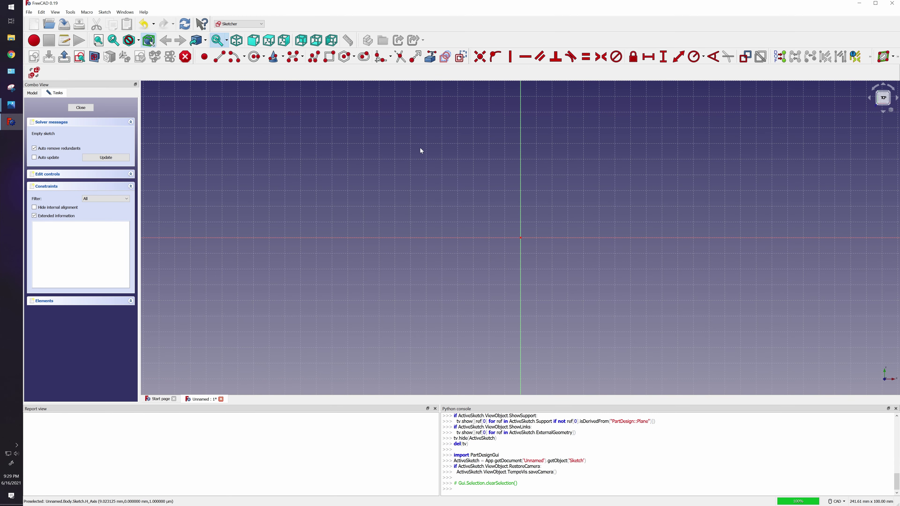
left_click(255, 56)
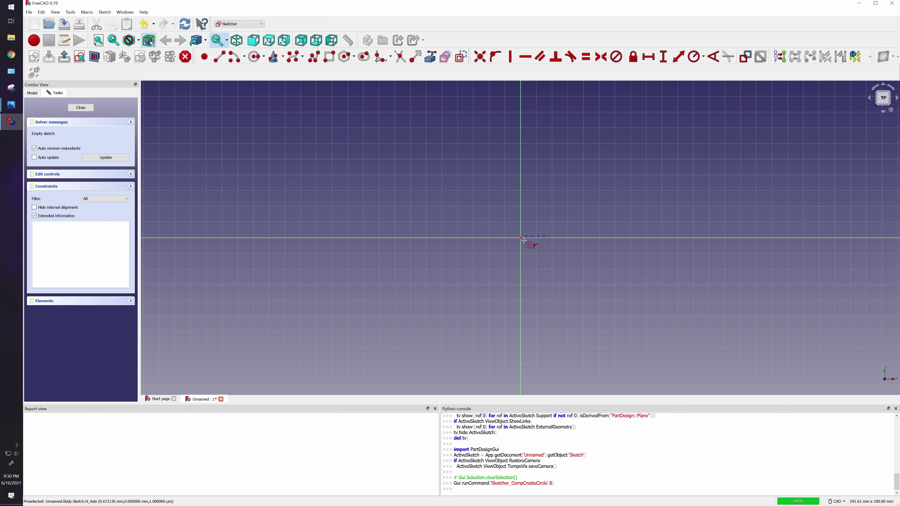
scroll(521, 234, "up", 12)
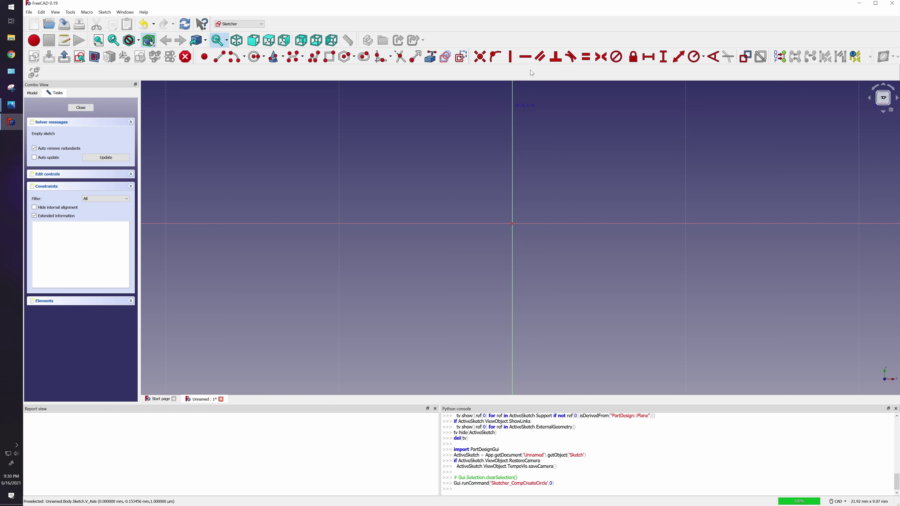
Draw a circle centred on the origin and constrain its diameter to 6.5 mm.
left_click(513, 224)
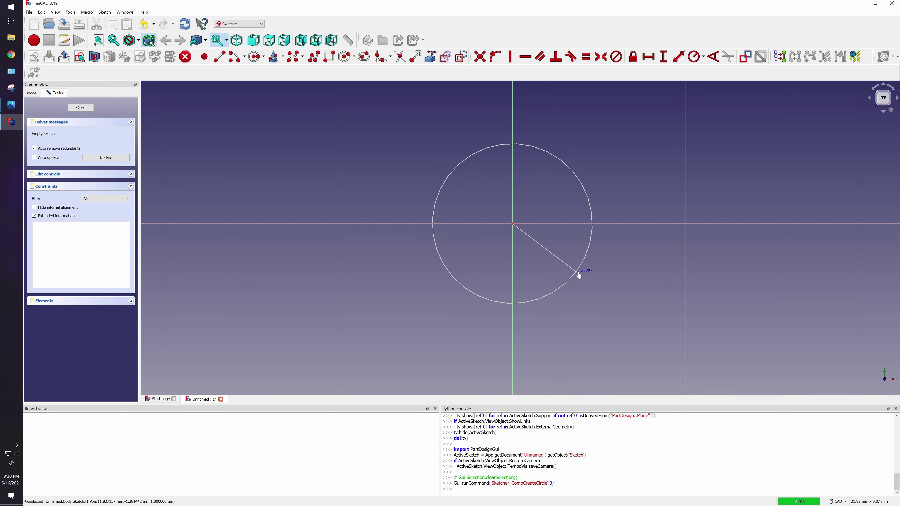
left_click(578, 273)
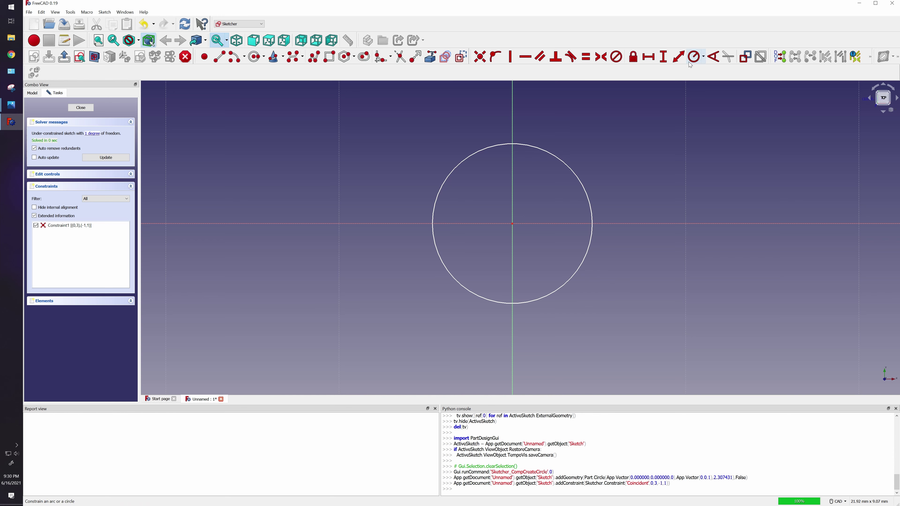
left_click(704, 61)
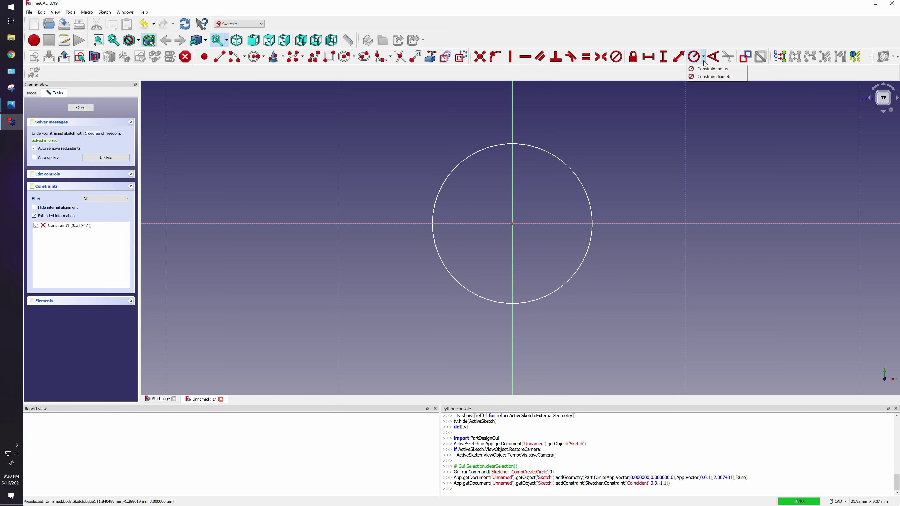
left_click(713, 77)
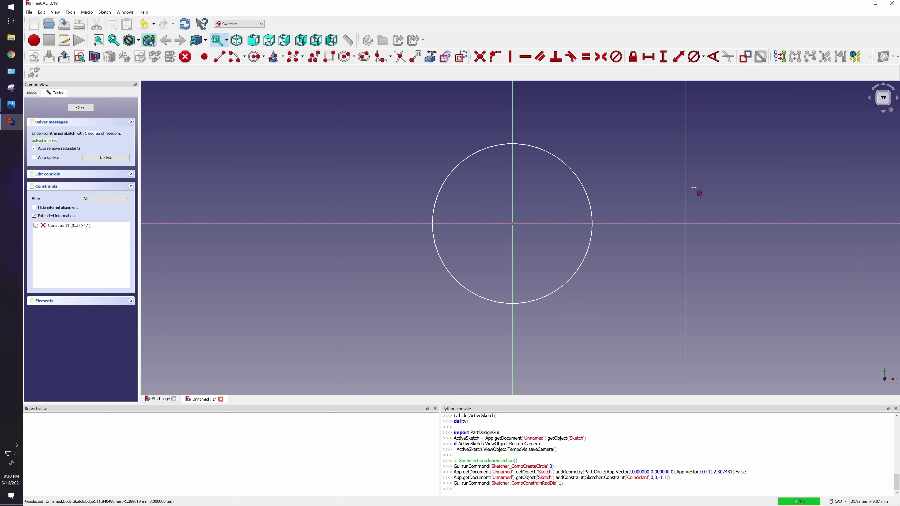
scroll(697, 191, "down", 3)
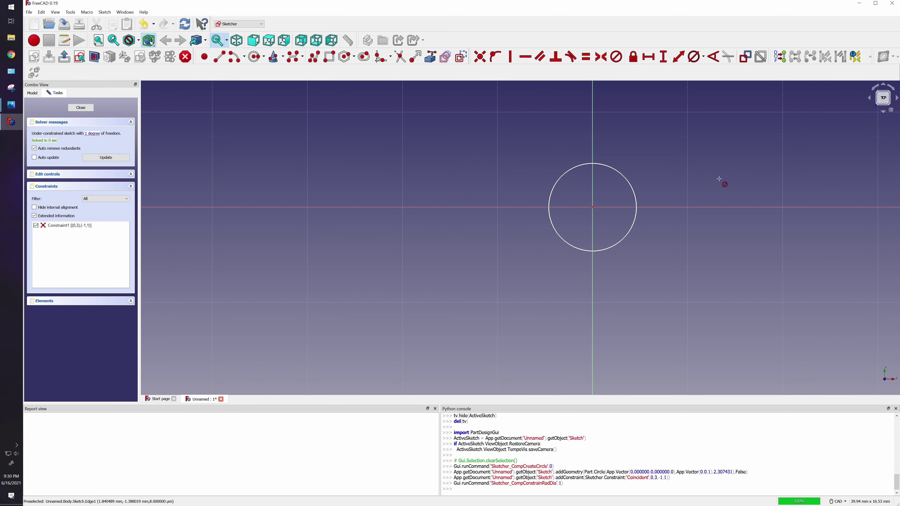
left_click(629, 182)
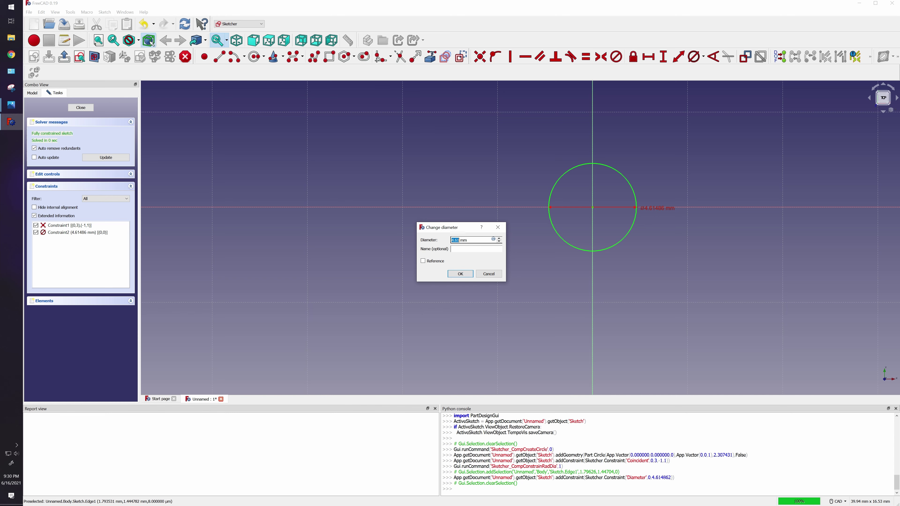
type("6.5")
key("Return")
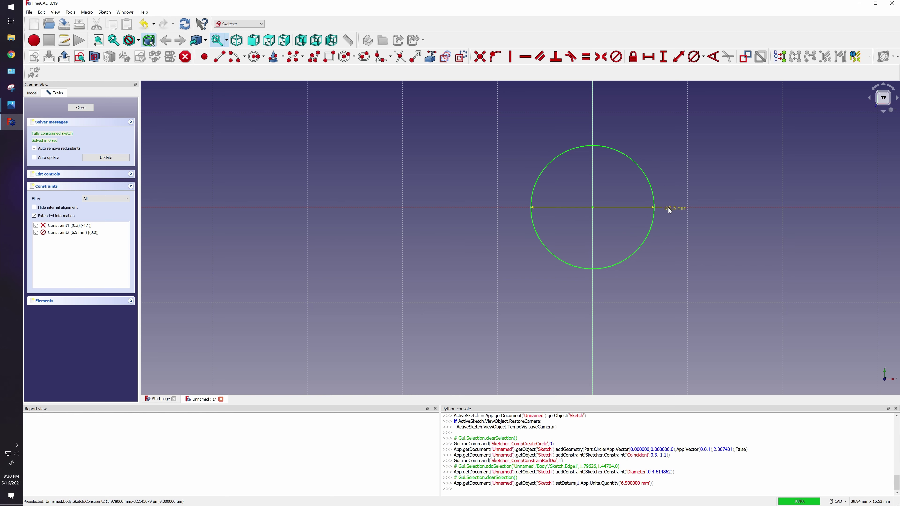
left_click_drag(668, 207, 666, 258)
Close the sketch and pad the 6.5 mm circle into a 1.2 mm thick disc.
left_click(92, 107)
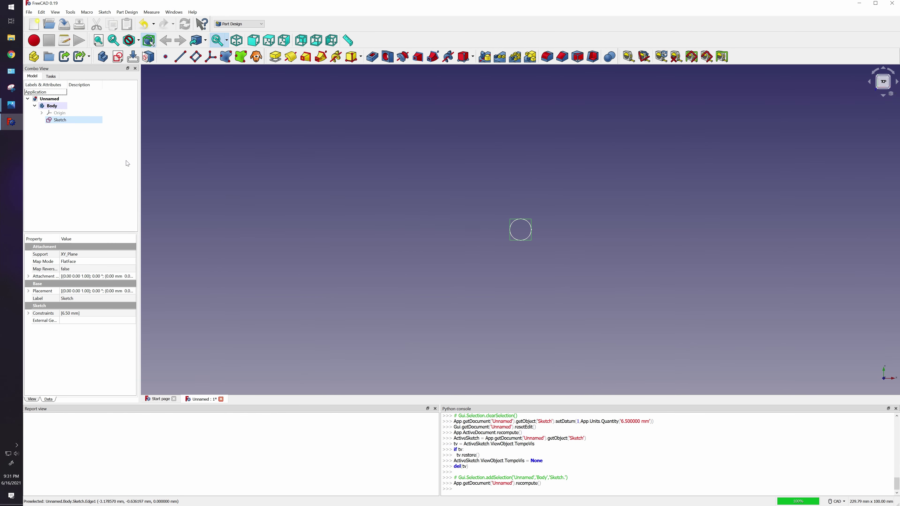
left_click(53, 122)
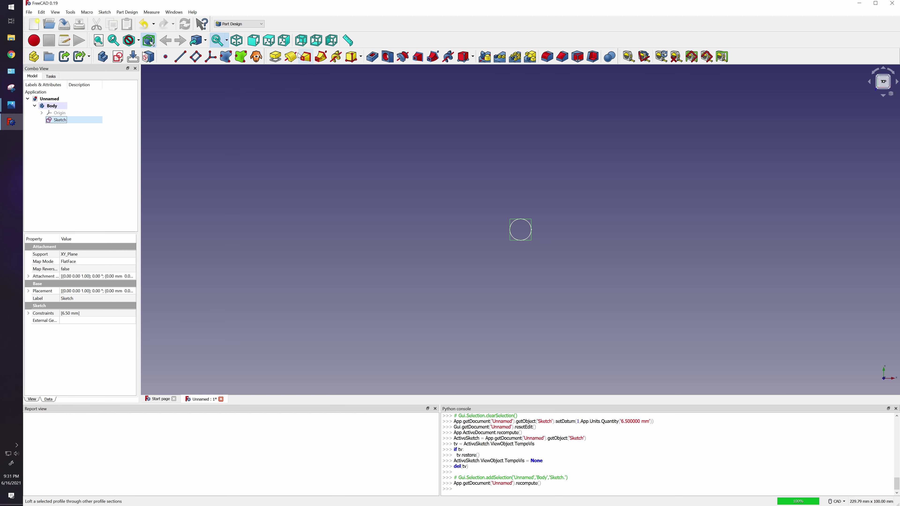
left_click(274, 57)
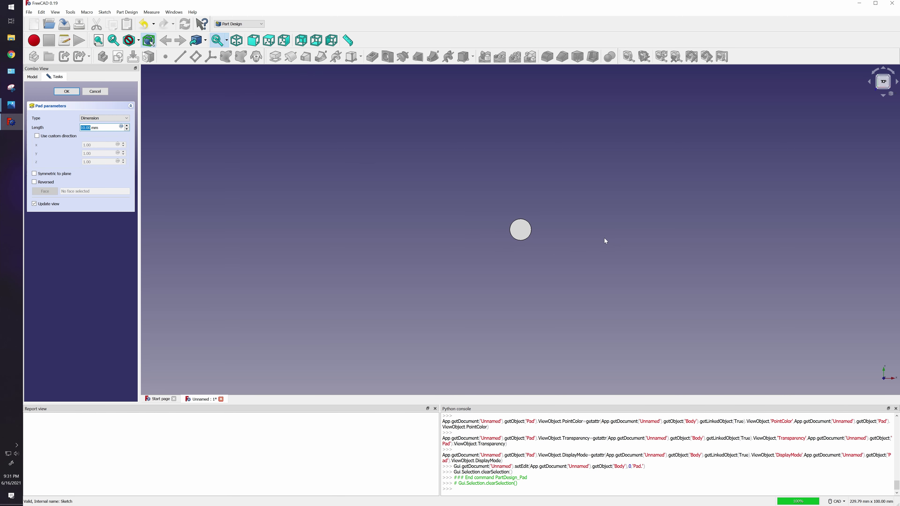
left_click(883, 72)
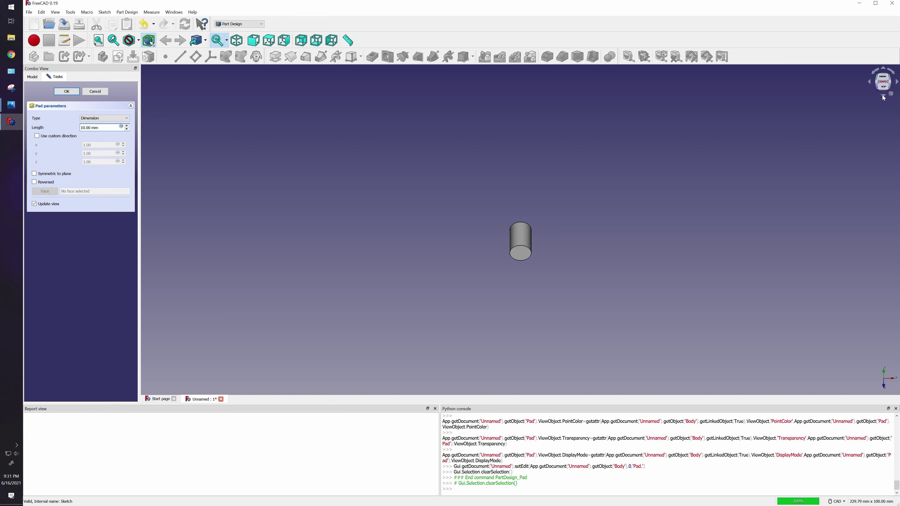
left_click(883, 75)
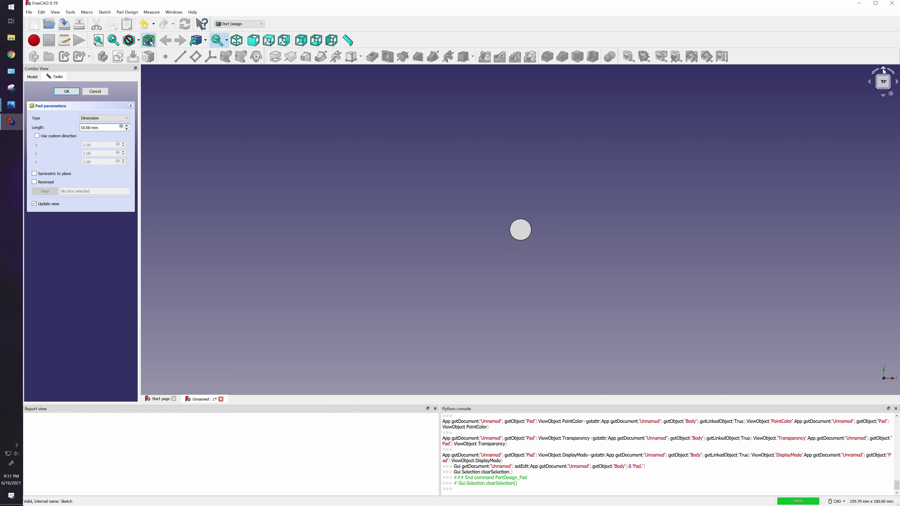
left_click(883, 88)
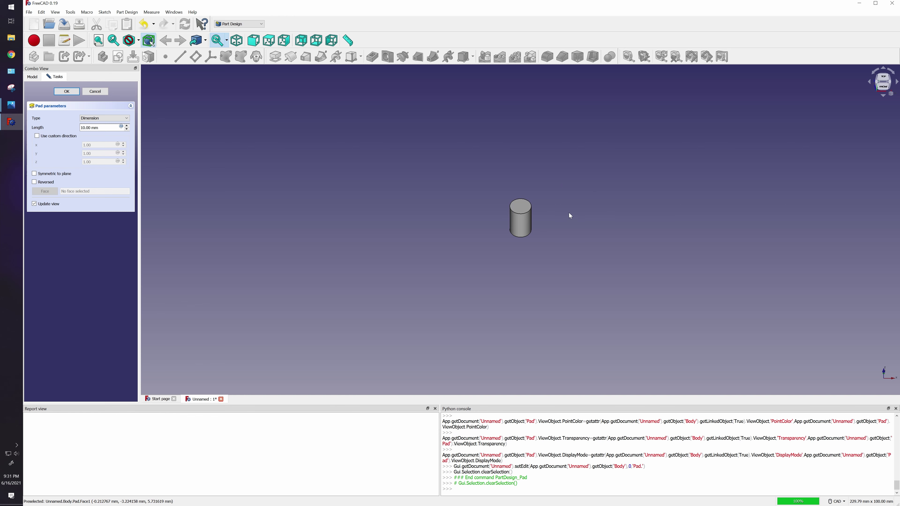
left_click_drag(106, 128, 62, 127)
type("1.2")
key("Return")
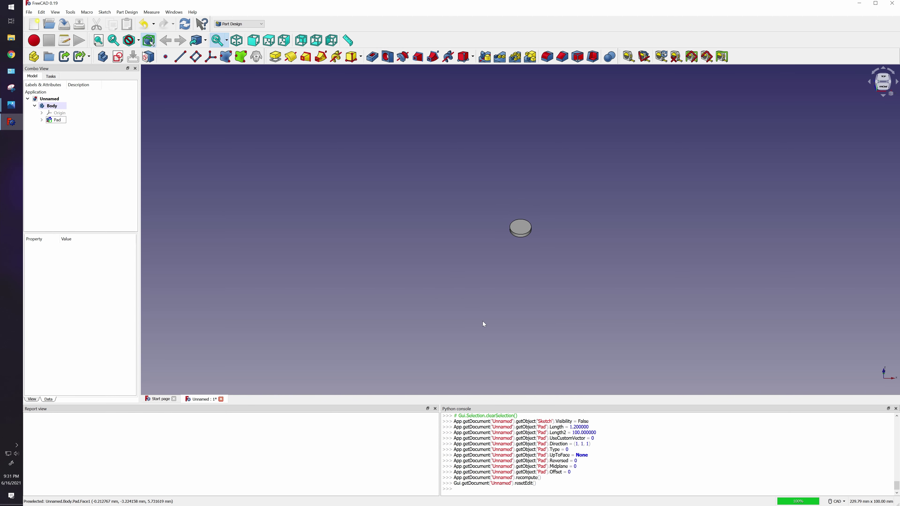
left_click(522, 227)
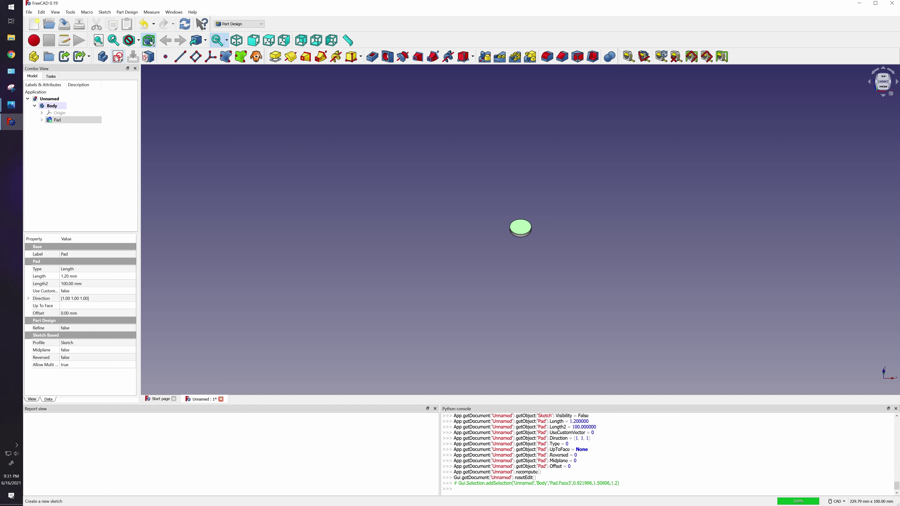
Open Sketch001 on the disc's top face with the Circle tool ready.
left_click(373, 220)
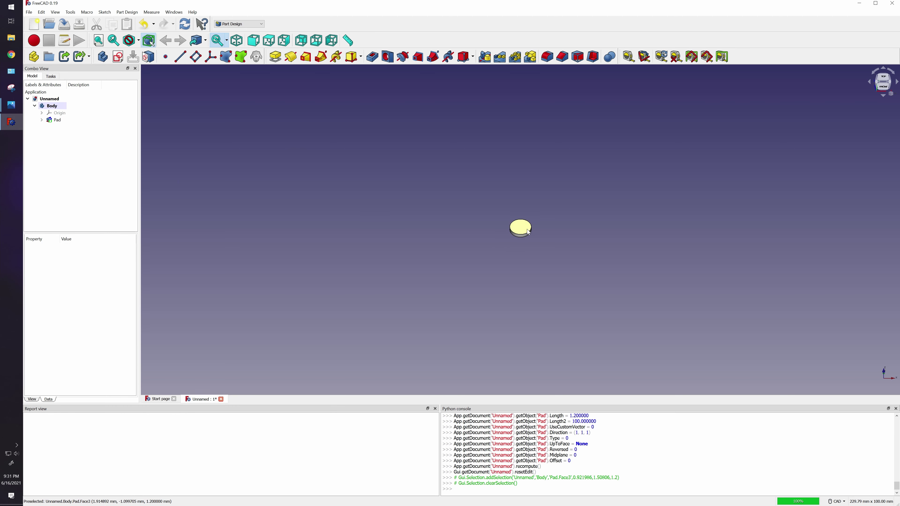
left_click(518, 230)
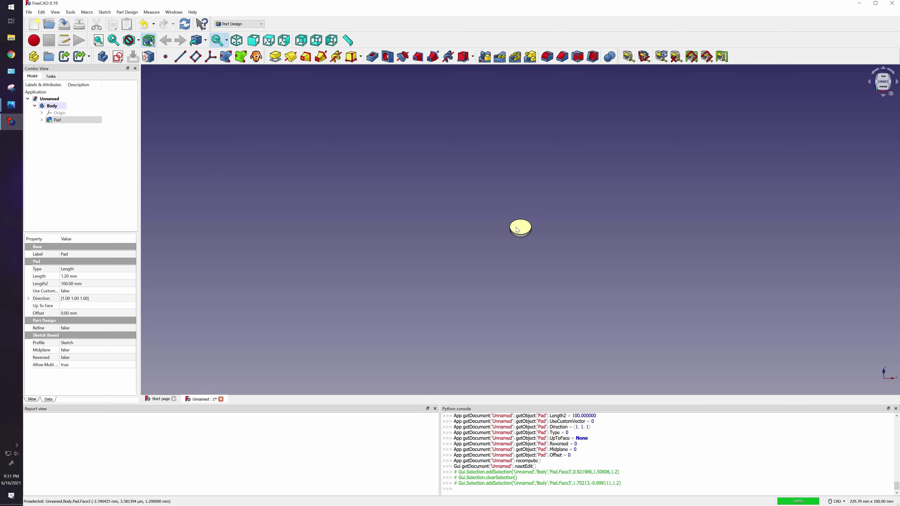
left_click(117, 59)
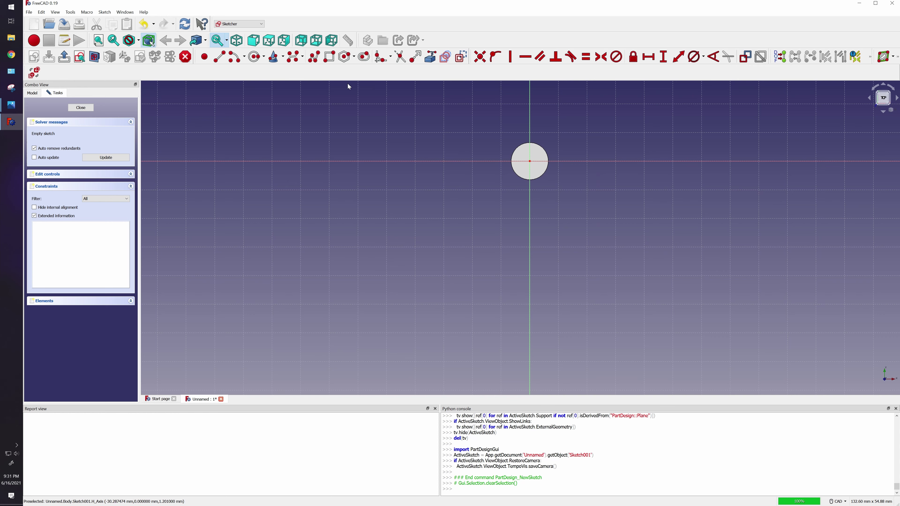
left_click(256, 56)
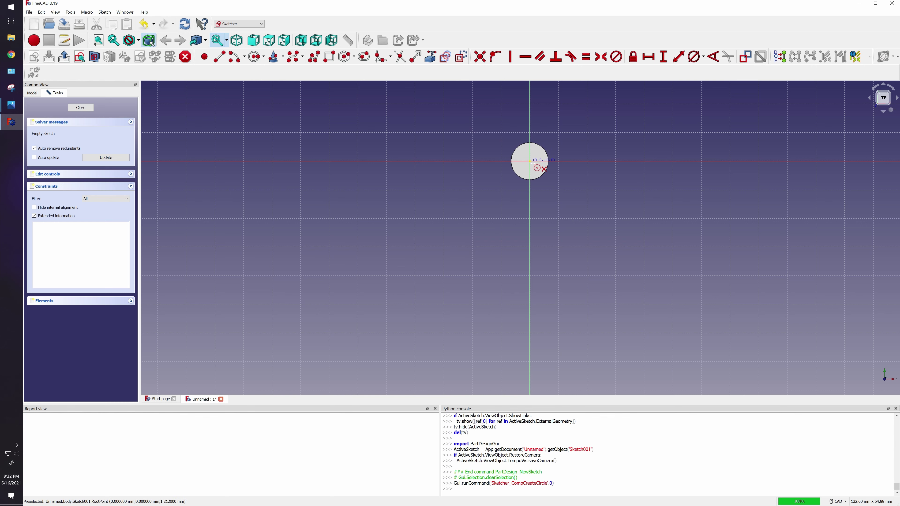
Draw an origin-centred circle with a 10.1 mm diameter constraint and close Sketch001.
left_click(530, 162)
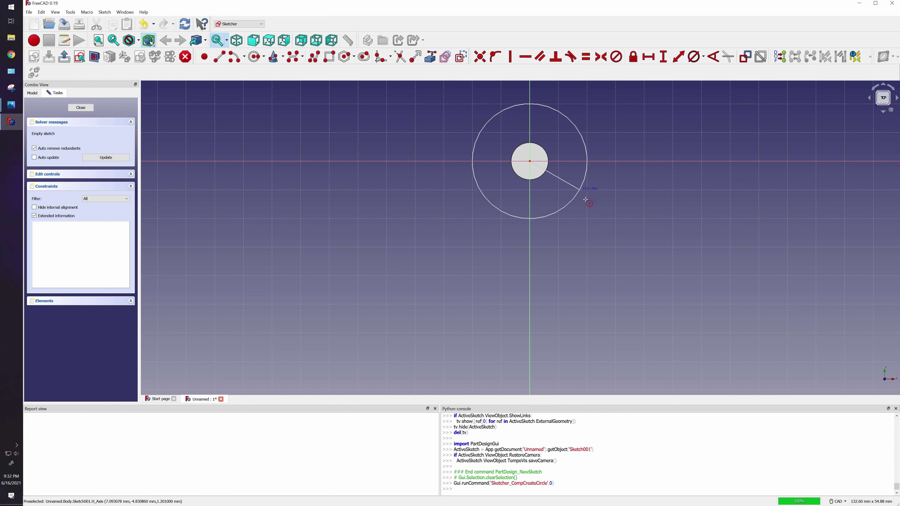
left_click(633, 207)
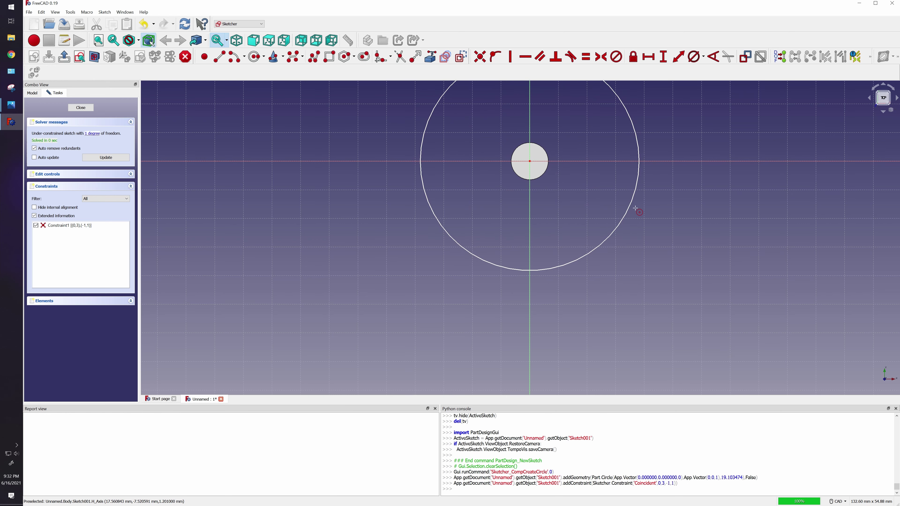
scroll(658, 244, "down", 2)
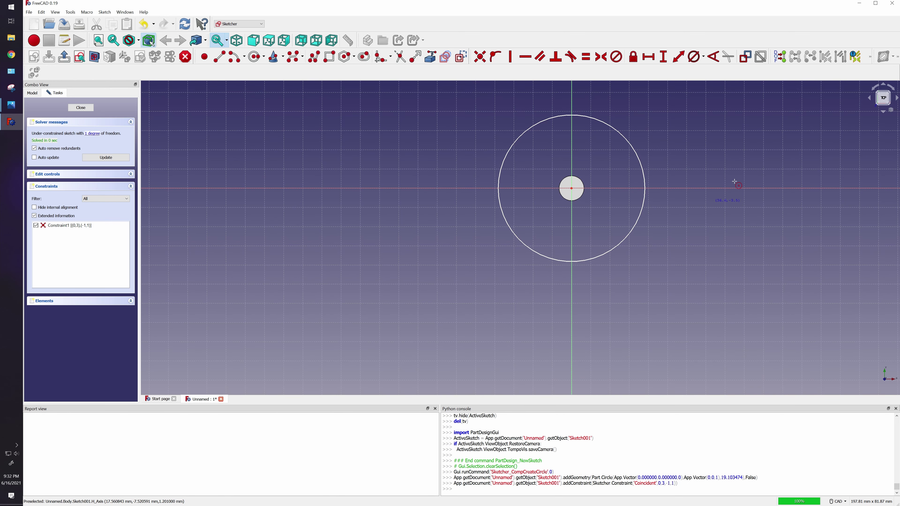
left_click(697, 60)
left_click(623, 138)
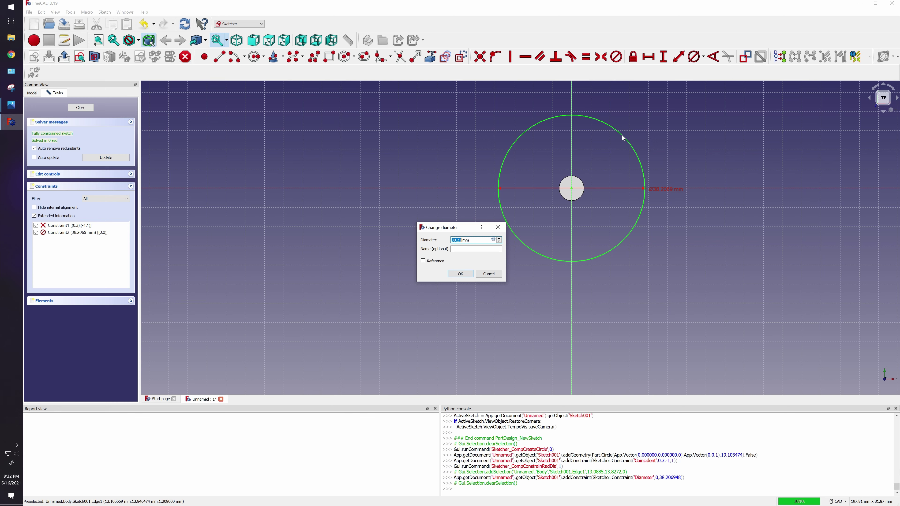
type("10")
key("Return")
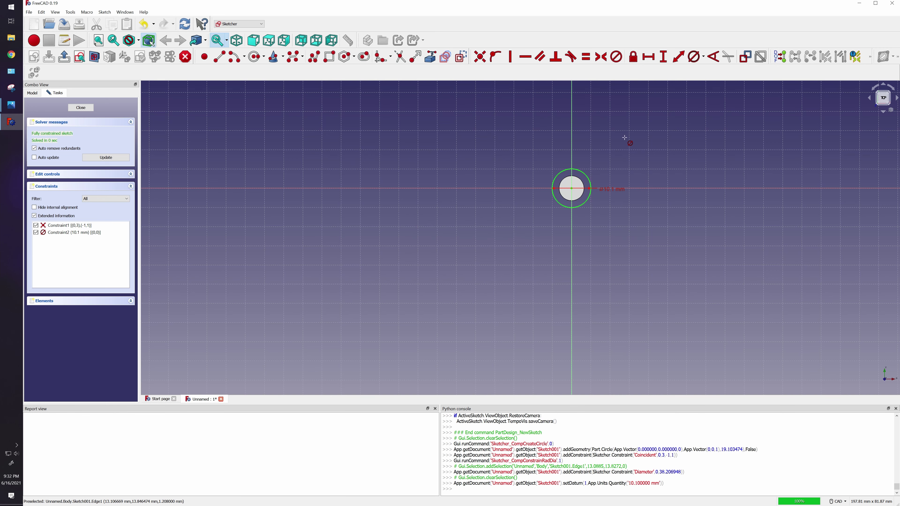
scroll(601, 199, "up", 2)
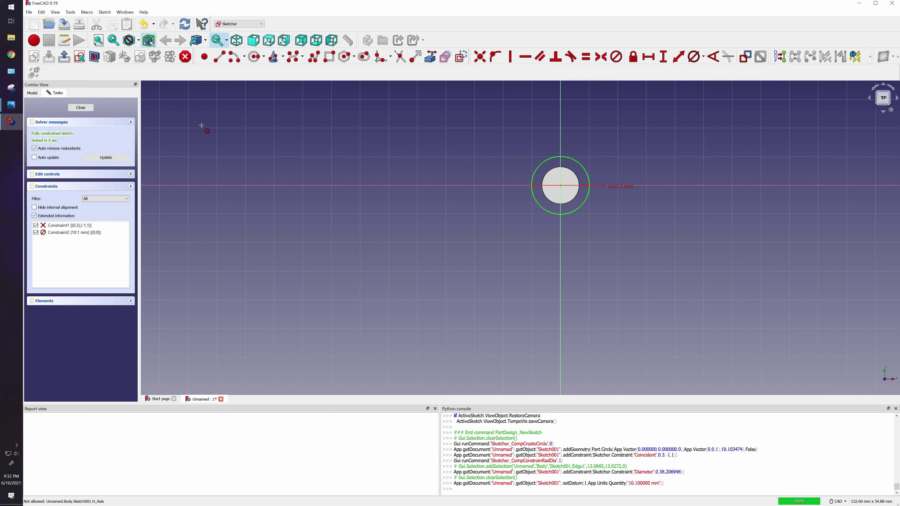
left_click(81, 108)
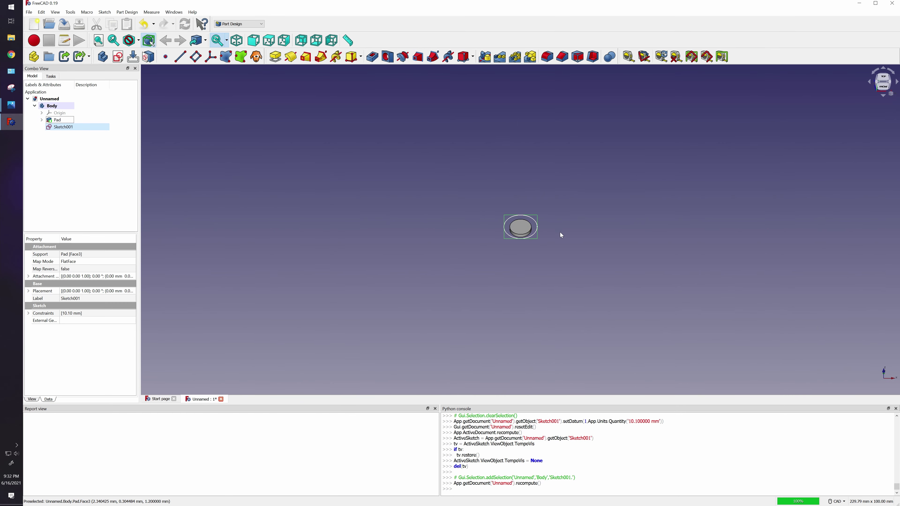
Pad Sketch001 by 8.4 mm into a 10.1 mm cylinder on the disc.
left_click(883, 97)
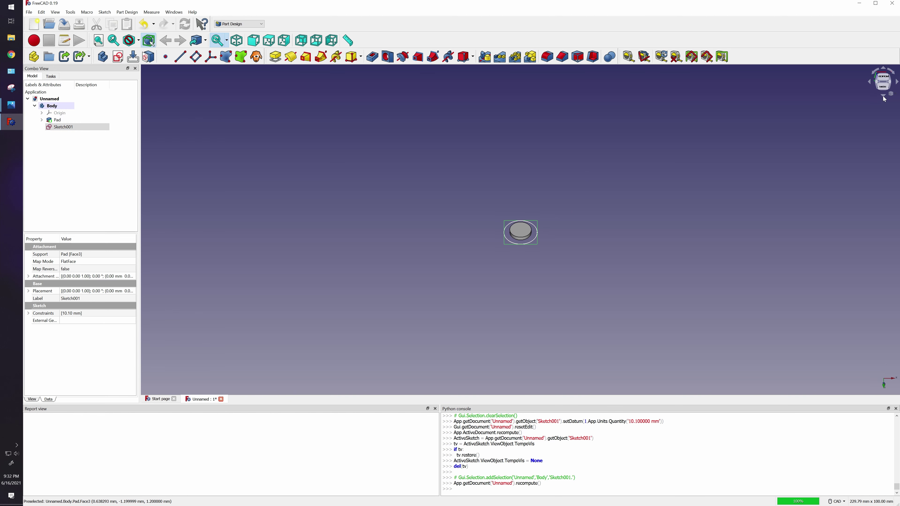
left_click(883, 97)
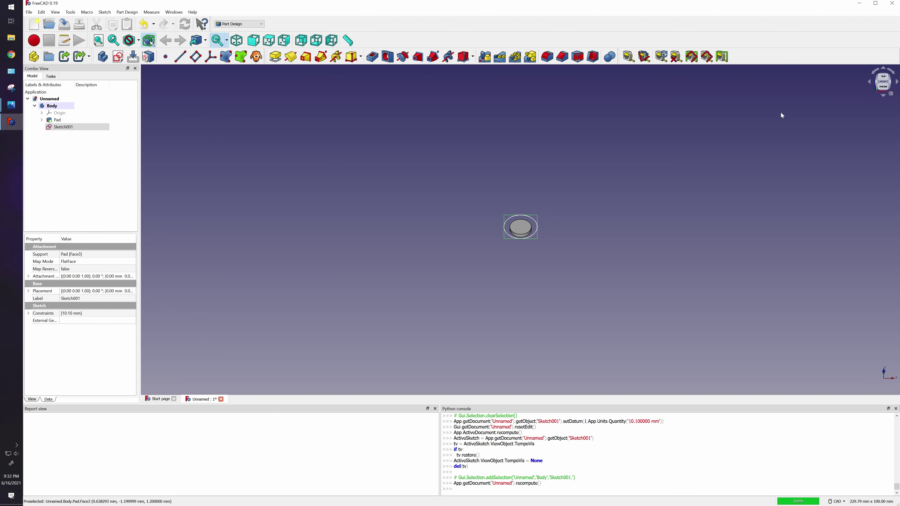
left_click(275, 56)
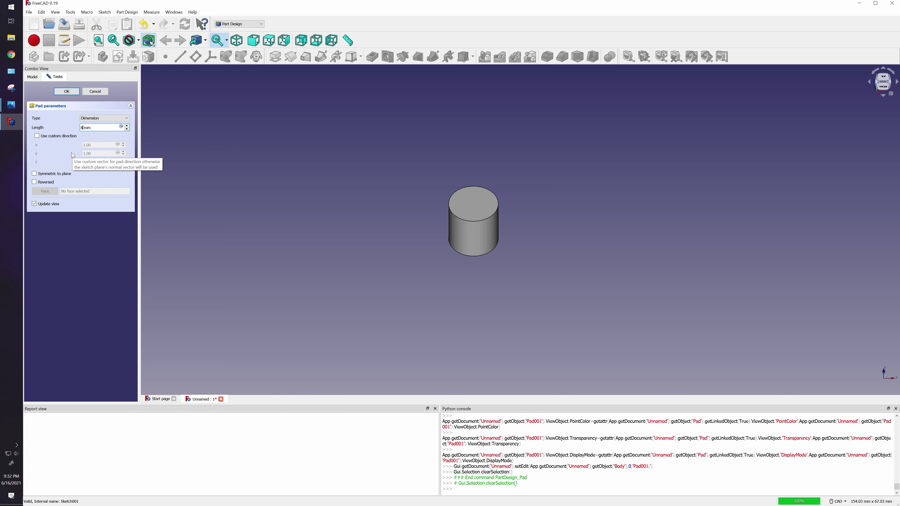
type("8.4")
key("Return")
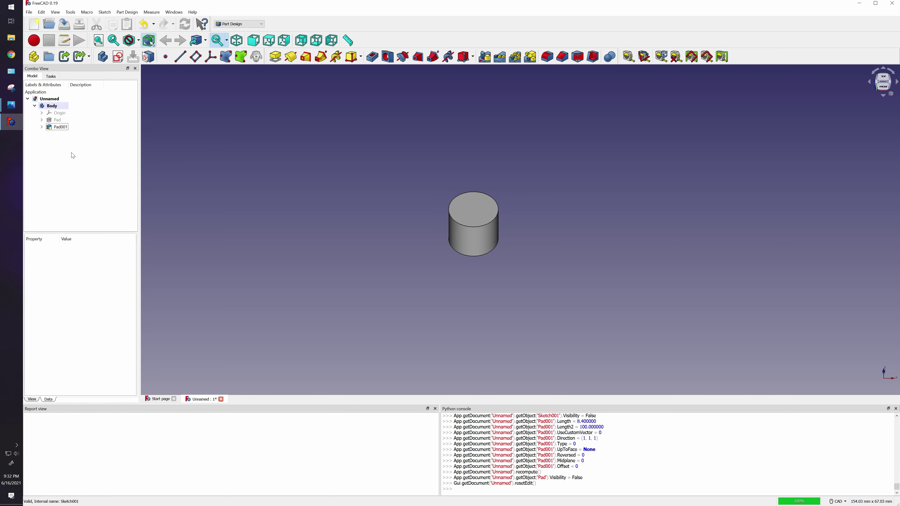
Inspect the cylinder from top, front and isometric views, then sketch on its top face.
left_click(884, 97)
left_click(883, 71)
left_click(883, 96)
left_click(475, 208)
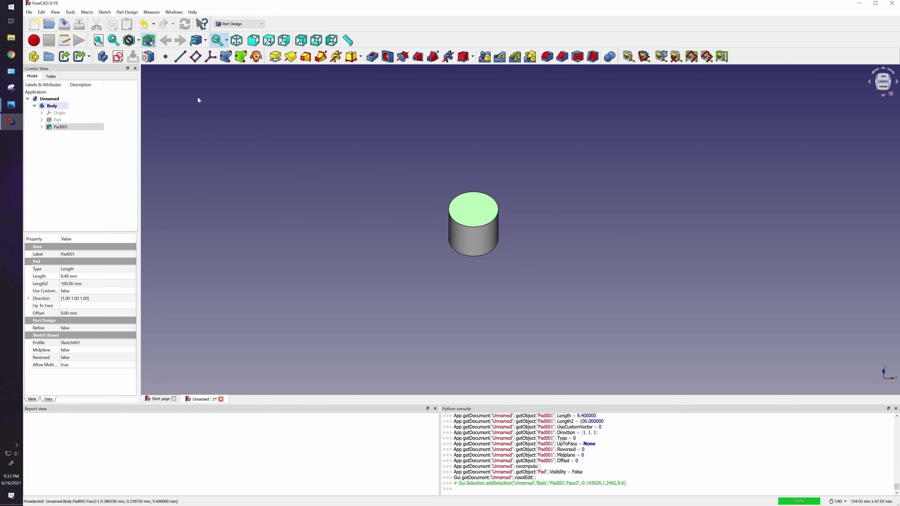
left_click(118, 56)
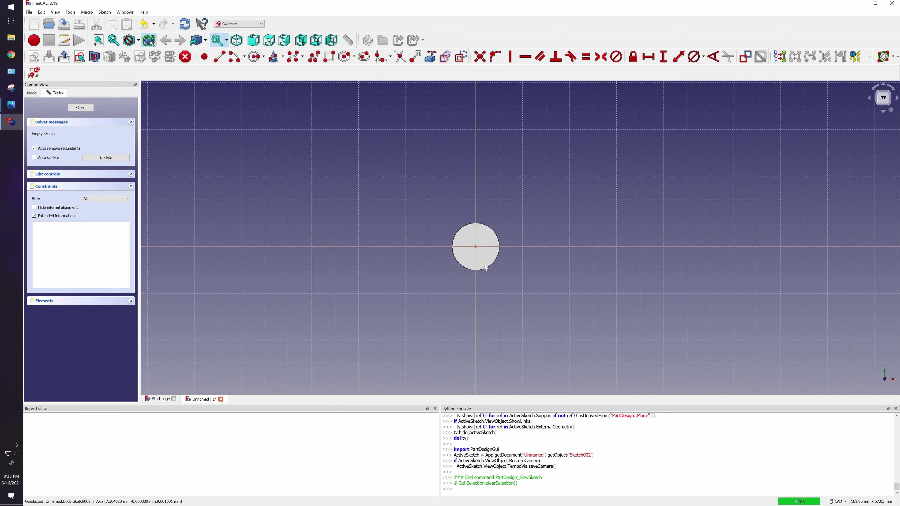
Draw a 4.8 mm diameter circle centred on the origin and close Sketch002.
left_click(255, 57)
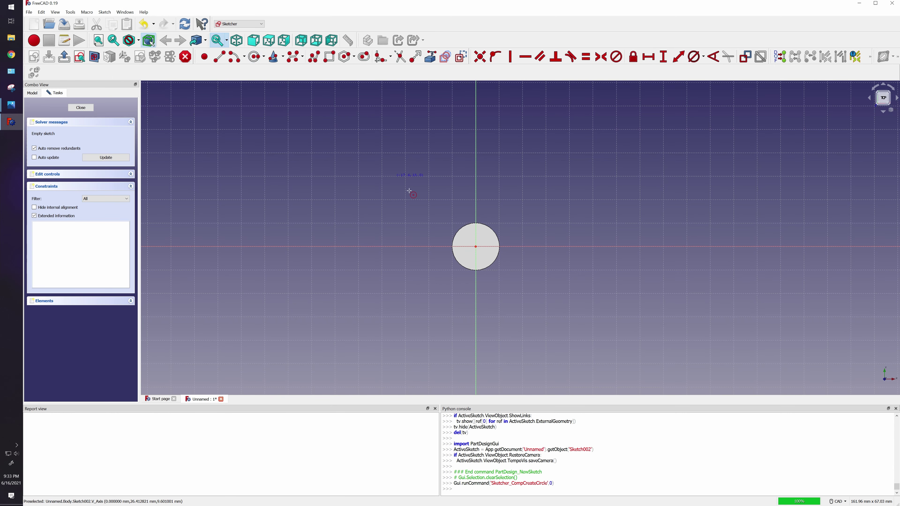
left_click(476, 247)
left_click(544, 185)
left_click(694, 56)
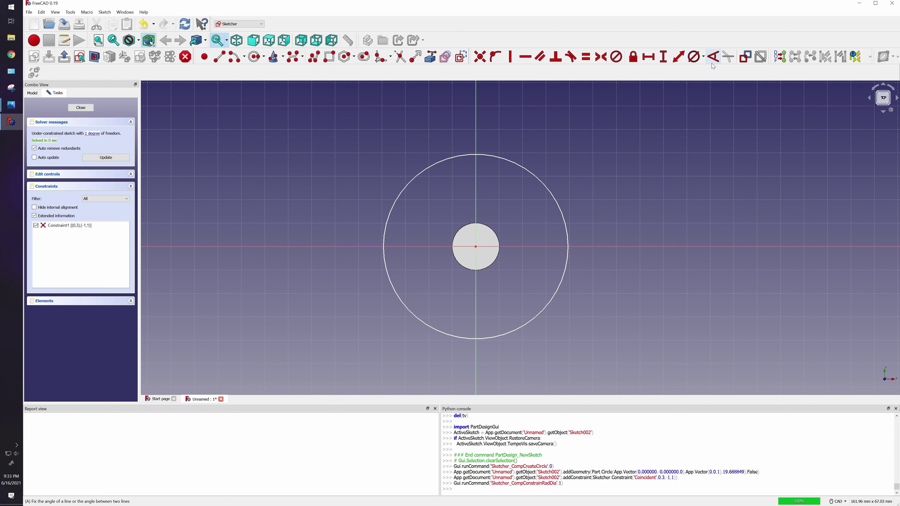
left_click(544, 187)
type("4.8")
key("Return")
key("Escape")
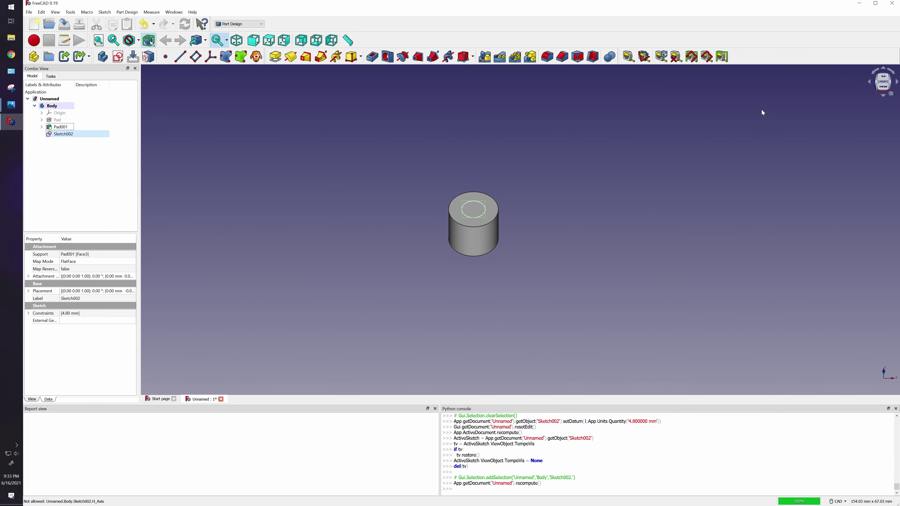
Pad the small circle sketch into a 1.7 mm tall stud.
left_click(275, 59)
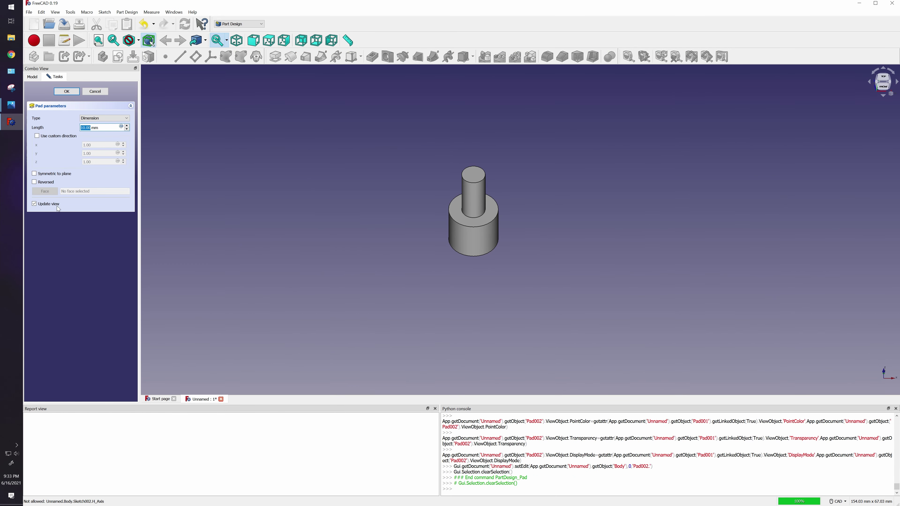
type("1.7")
key("Return")
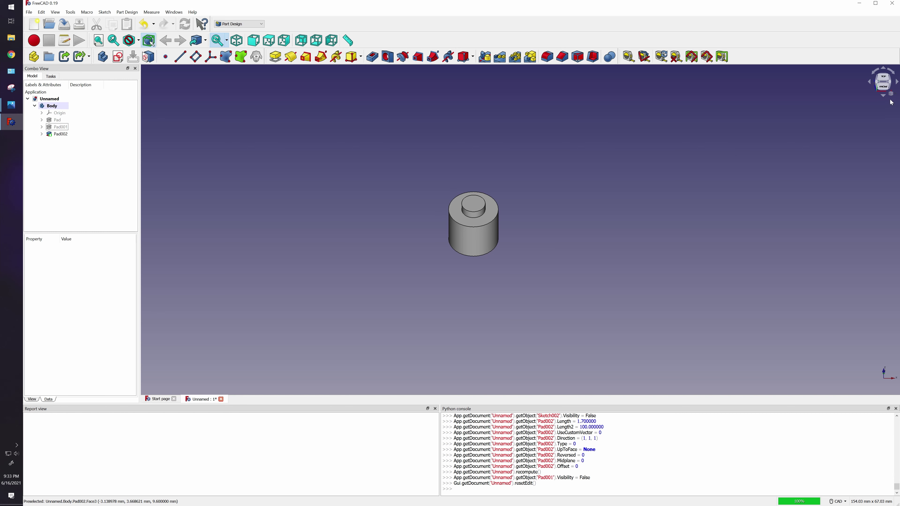
Orbit the part with the navigation cube and Top/Bottom views to inspect every side.
left_click(885, 70)
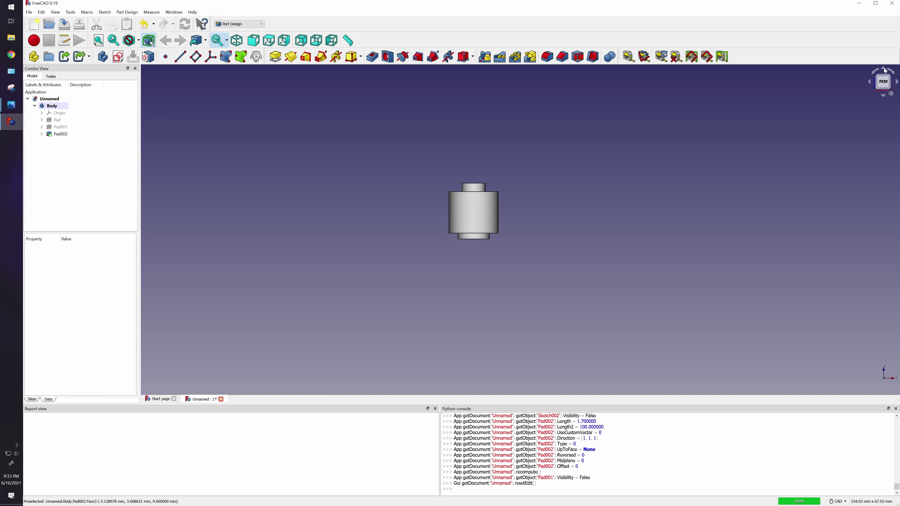
left_click(885, 70)
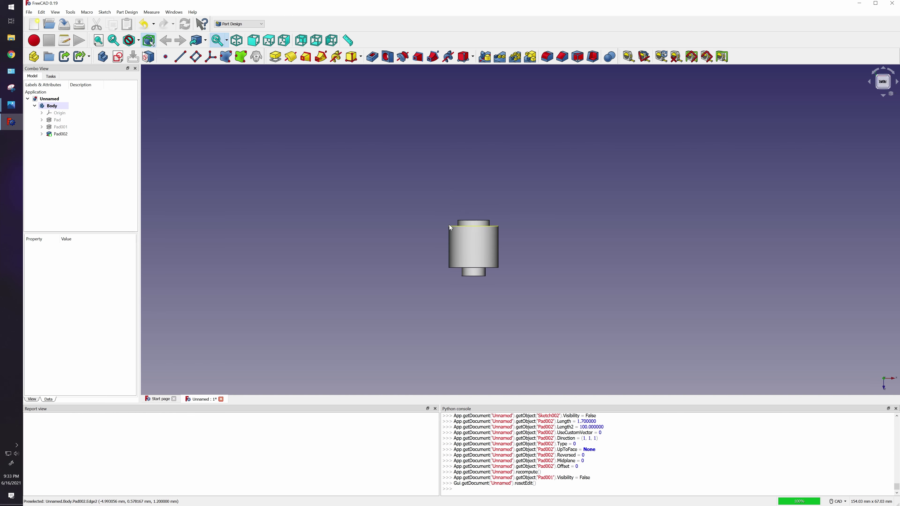
left_click(884, 96)
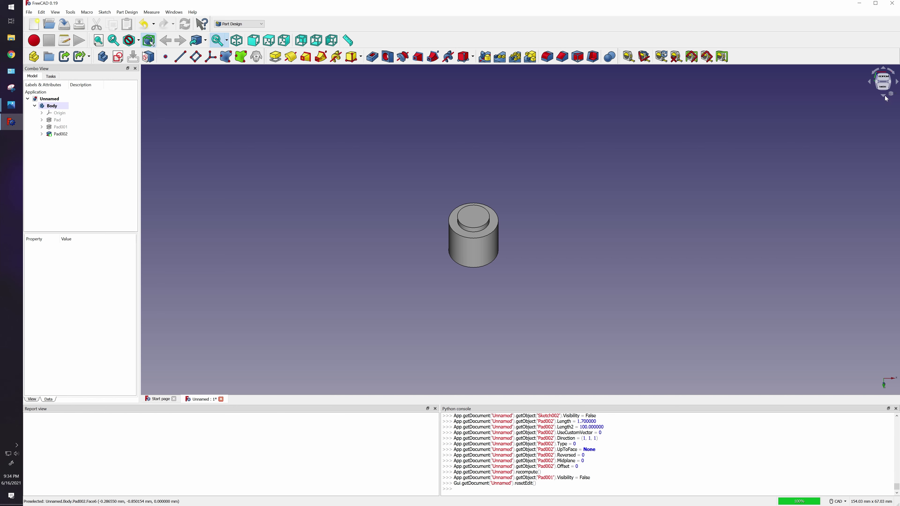
left_click(884, 96)
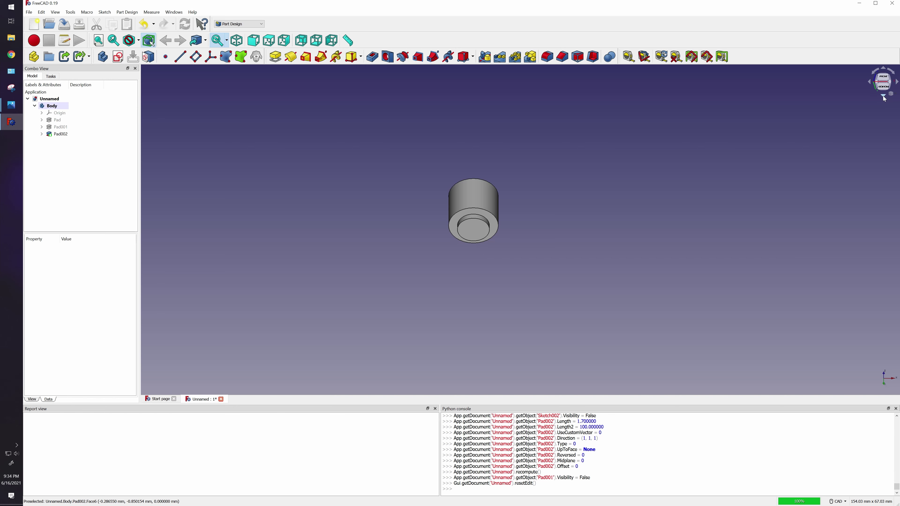
left_click(884, 71)
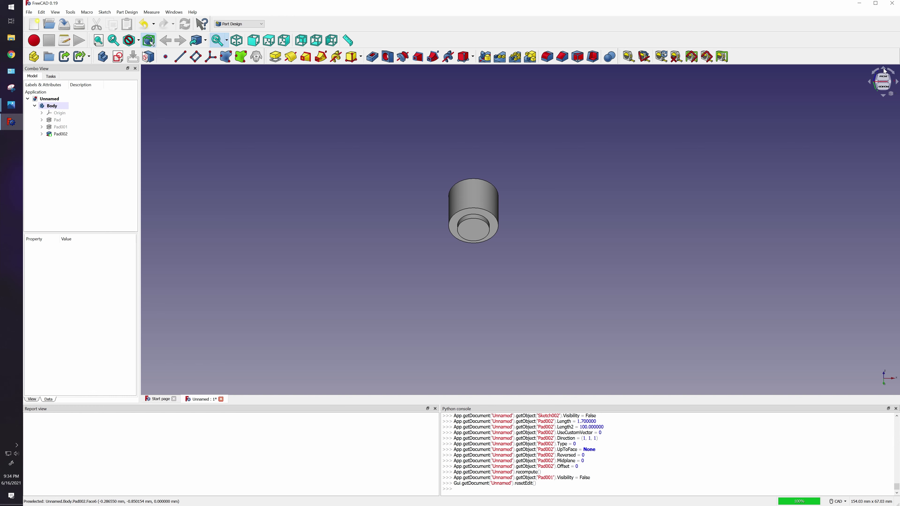
left_click(884, 89)
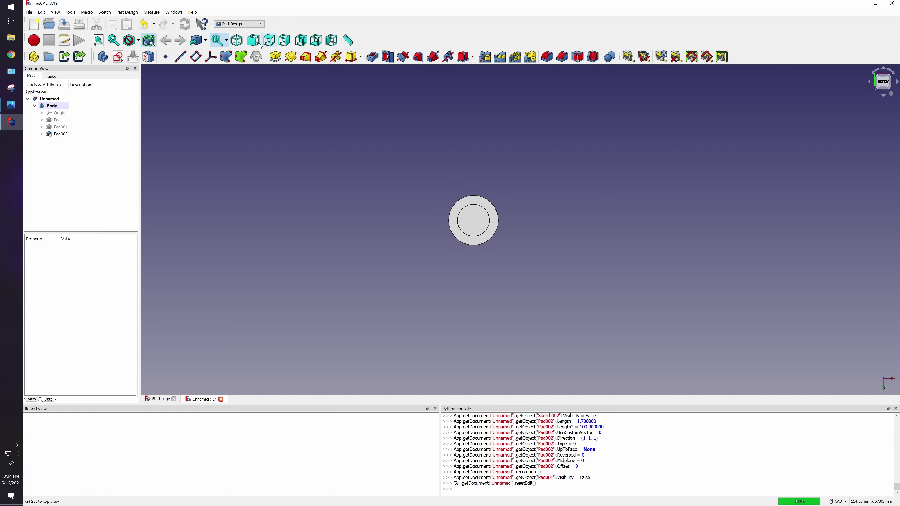
left_click(269, 41)
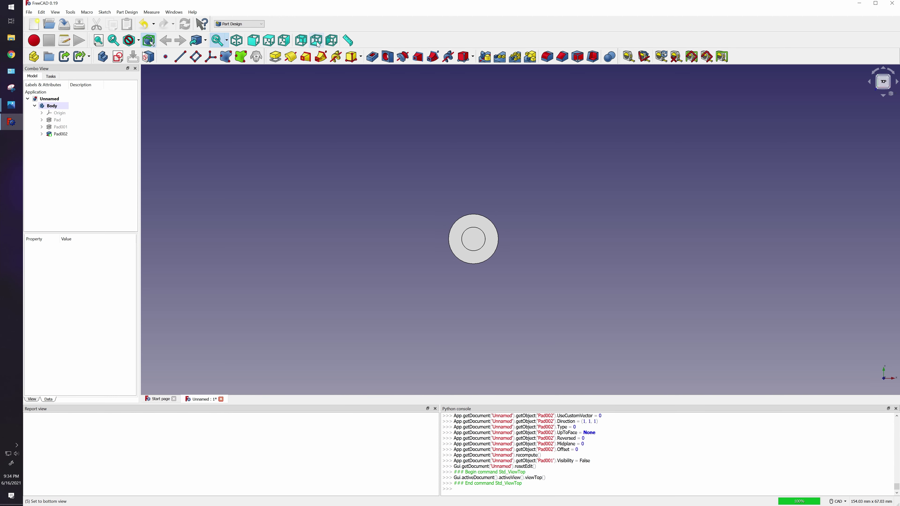
left_click(316, 41)
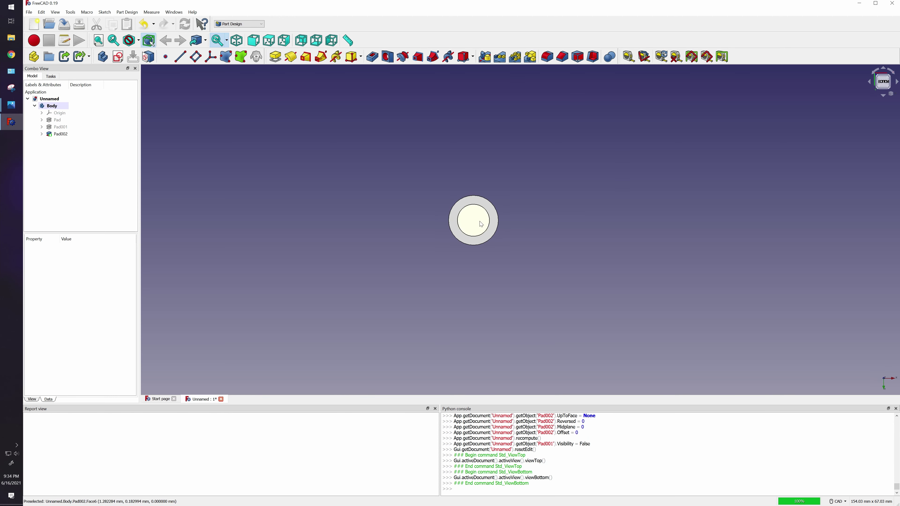
left_click(882, 96)
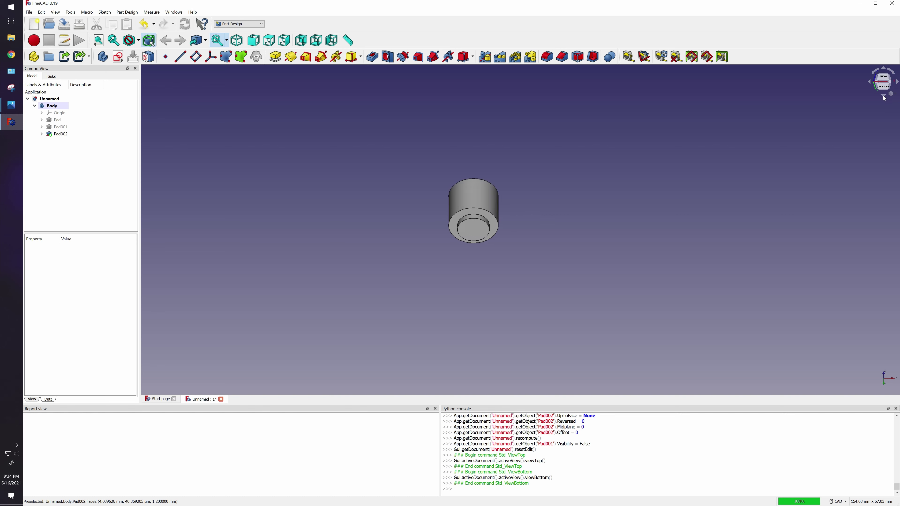
On the part's bottom face, draw a circle centred on the sketch origin.
left_click(473, 231)
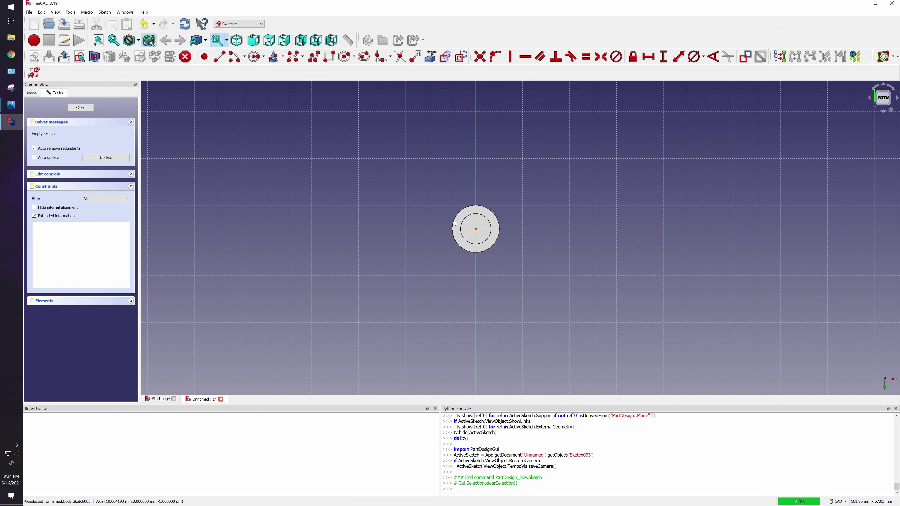
scroll(467, 228, "up", 3)
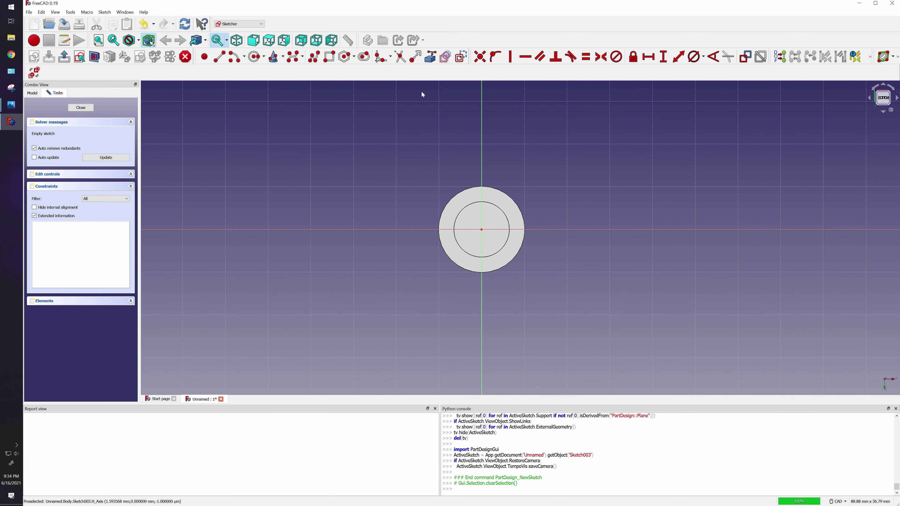
left_click(254, 56)
left_click(482, 230)
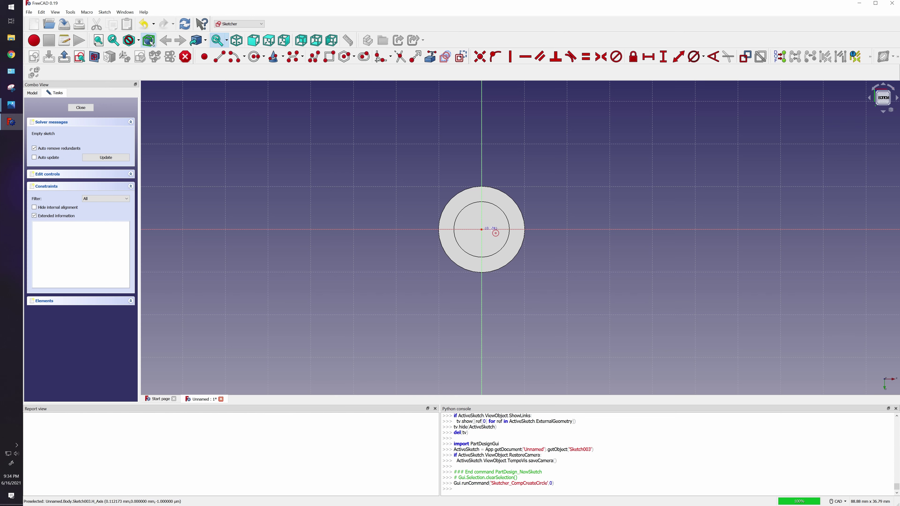
left_click(543, 199)
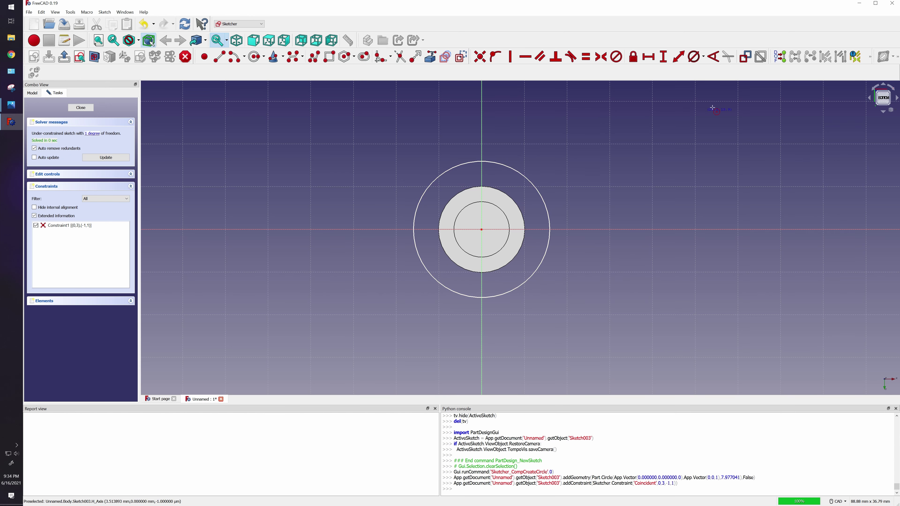
Constrain the circle's diameter to 4.8 mm and close the sketch.
left_click(693, 61)
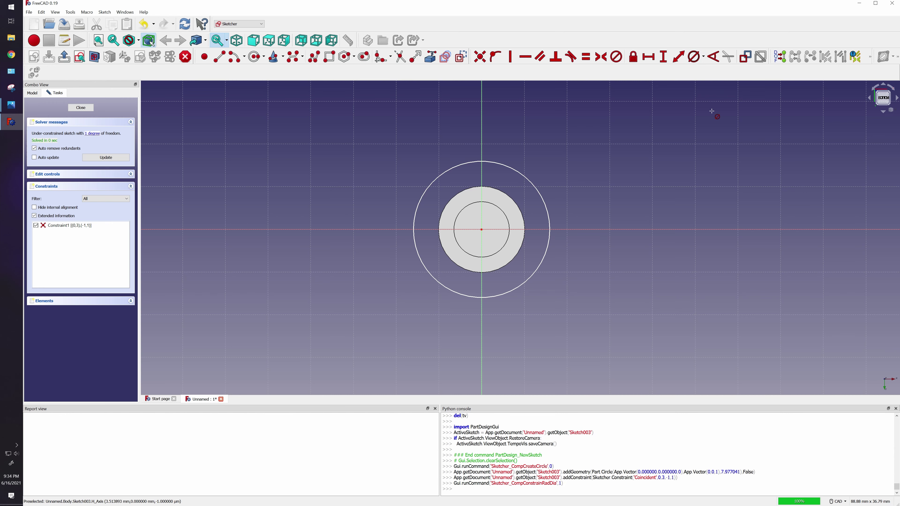
left_click(534, 185)
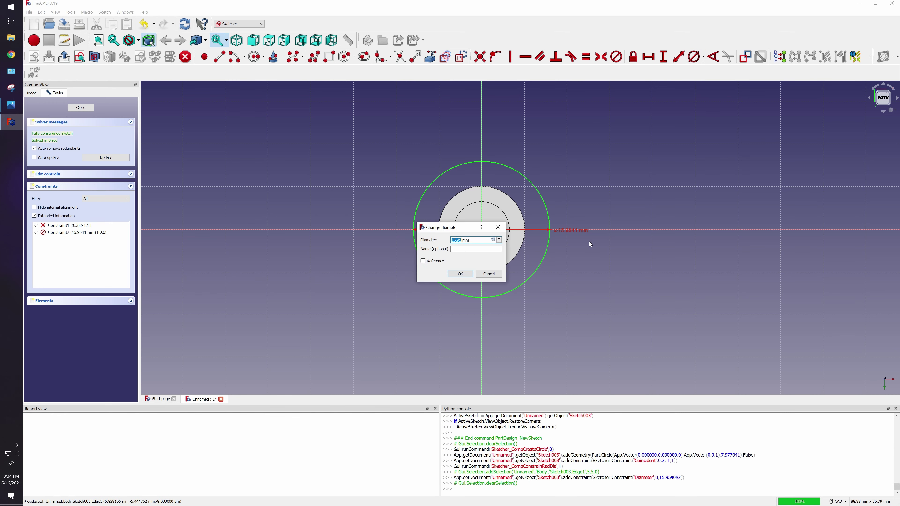
type("4.8")
key("Return")
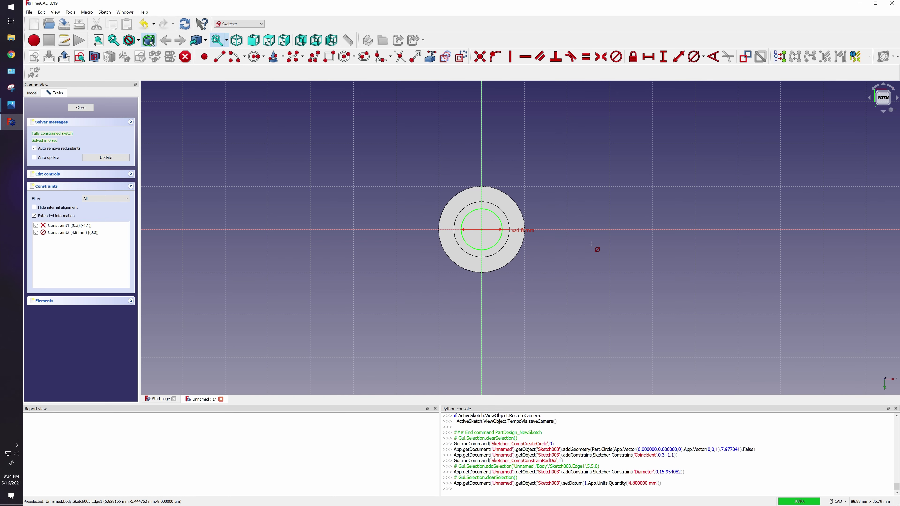
left_click(81, 107)
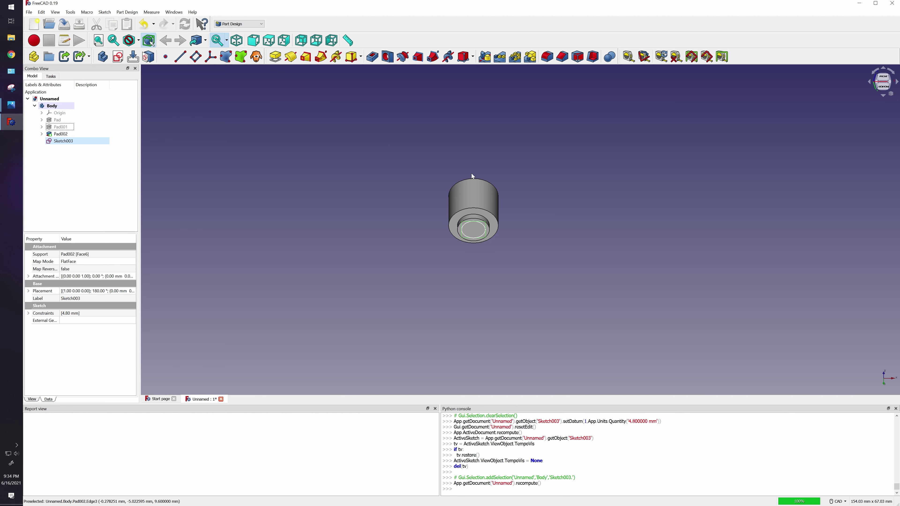
Pocket the 4.8 mm circle sketch 6 mm deep into the part's underside.
left_click(372, 58)
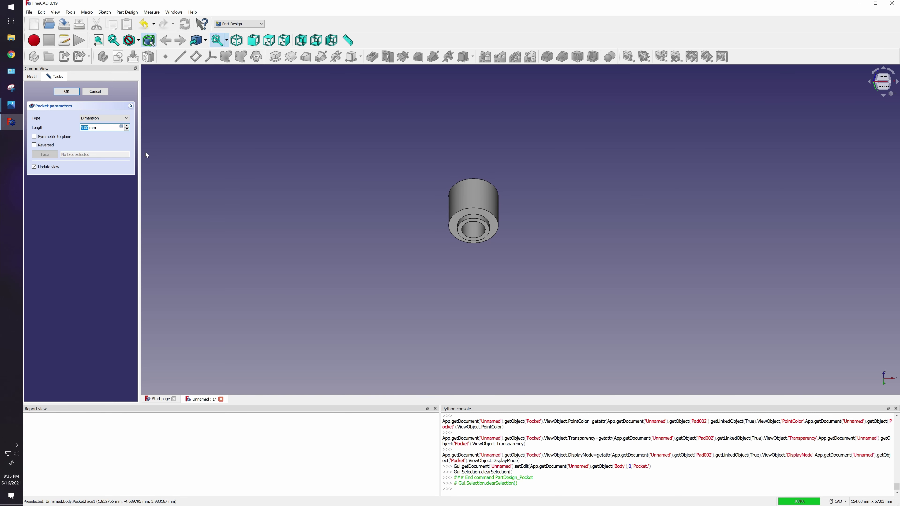
type("6")
key("Return")
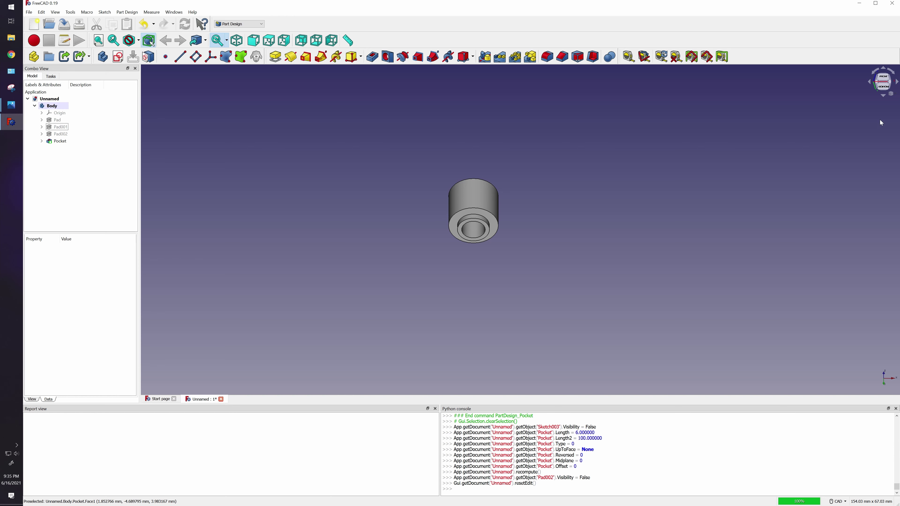
Rotate and zoom the view with the navigation cube to check the pocket.
left_click(883, 71)
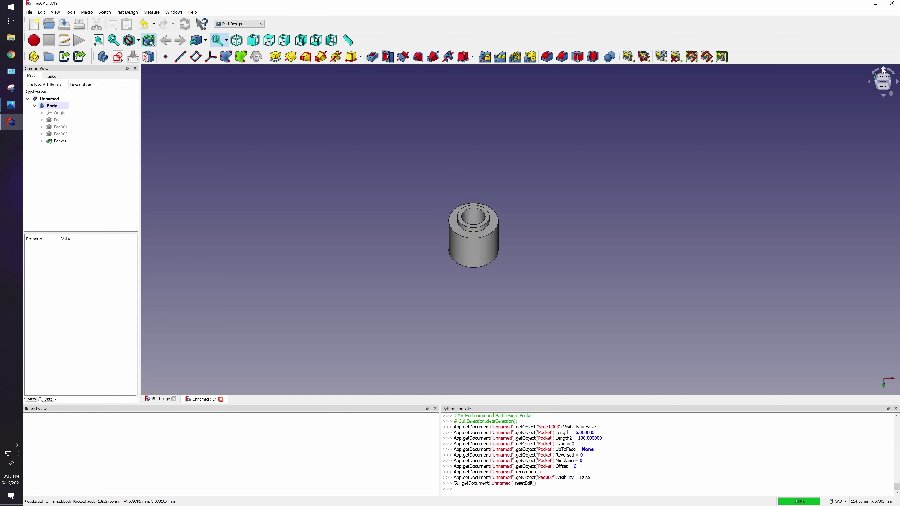
left_click(883, 71)
left_click(883, 71)
left_click(883, 71)
left_click(883, 71)
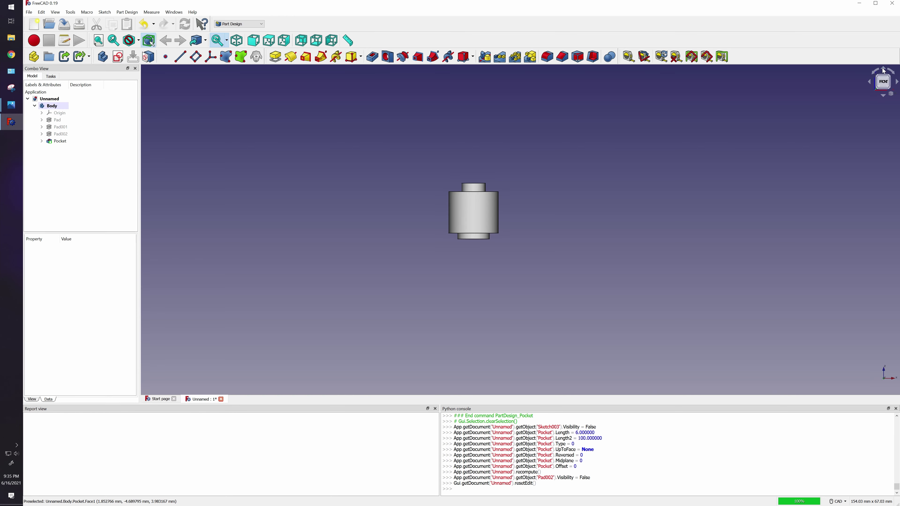
scroll(453, 127, "up", 3)
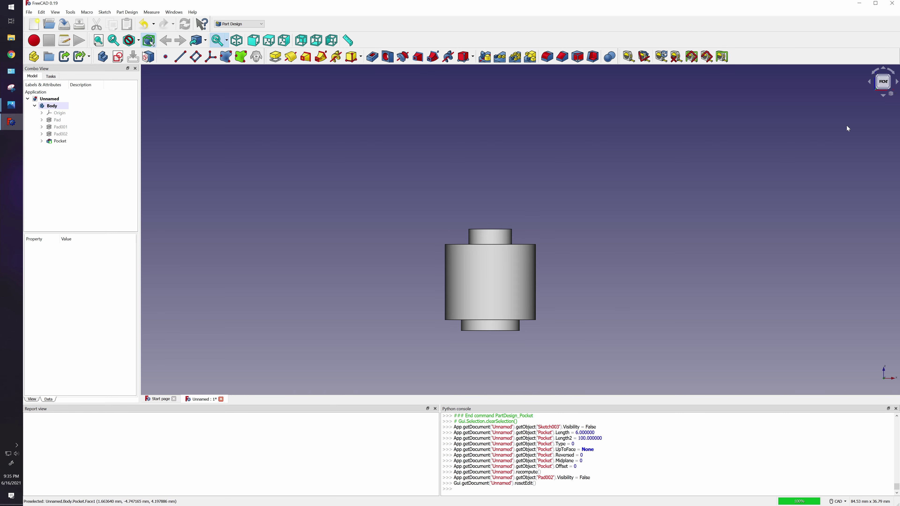
left_click(884, 97)
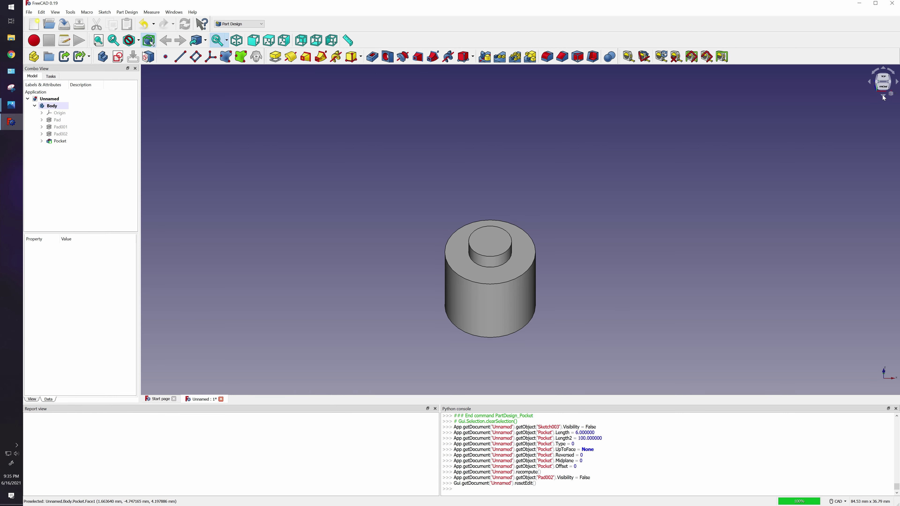
Select the main cylinder's top and bottom rims and apply a fillet to them.
left_click(530, 267)
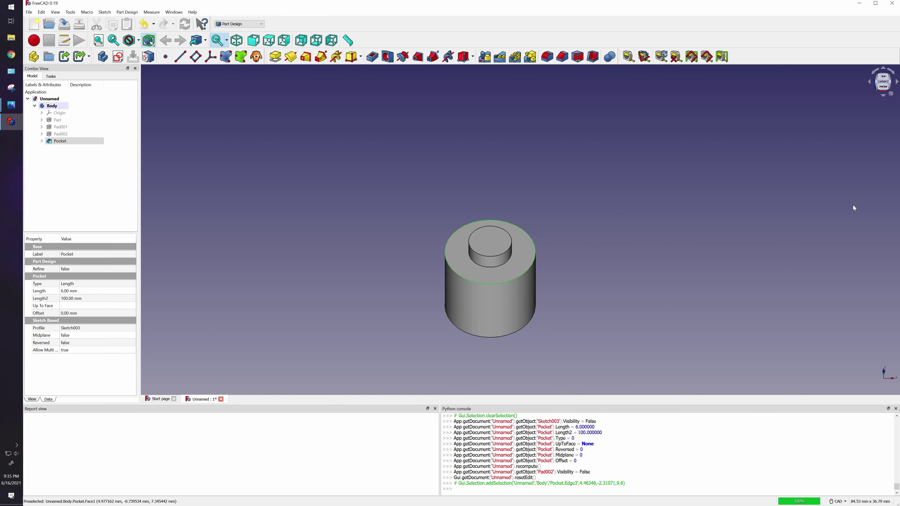
left_click(884, 97)
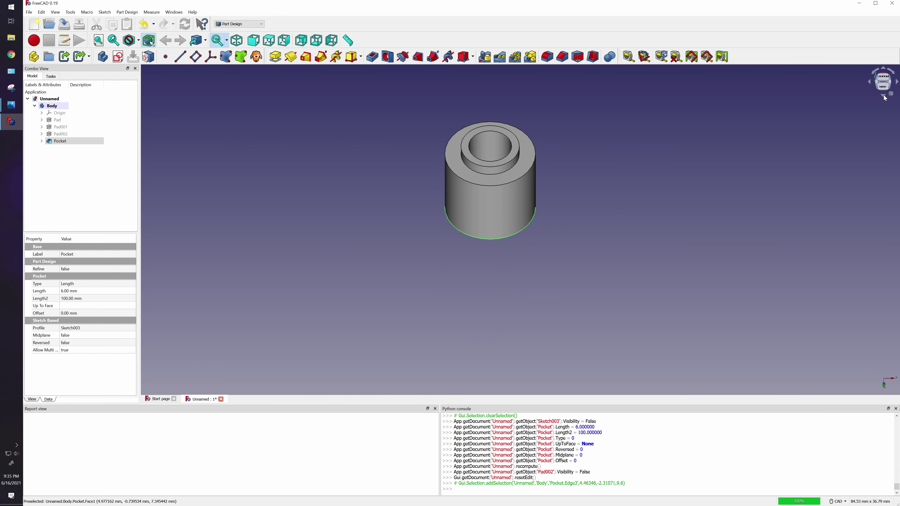
left_click(521, 176)
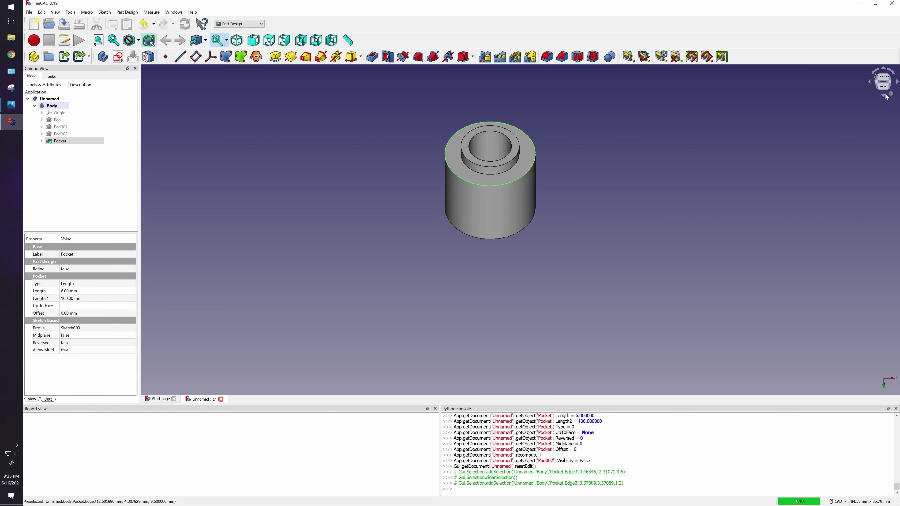
left_click(504, 238, "ctrl")
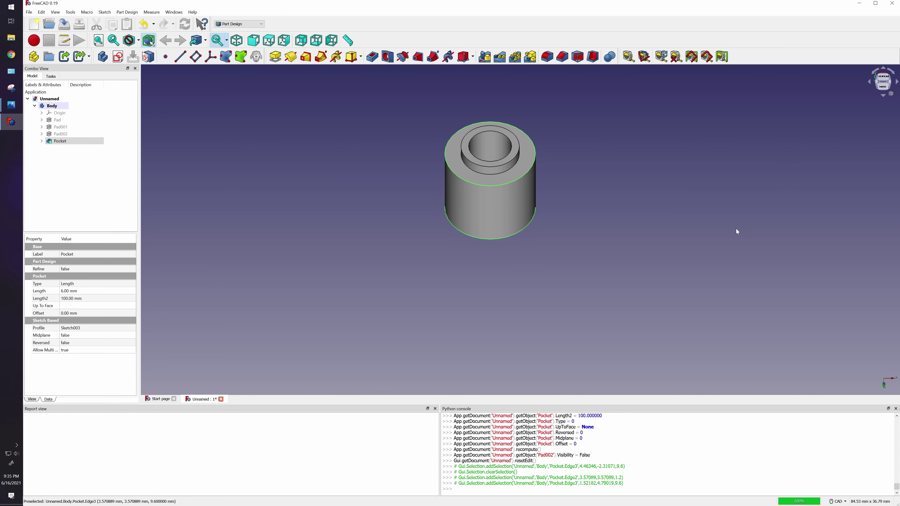
left_click(547, 56)
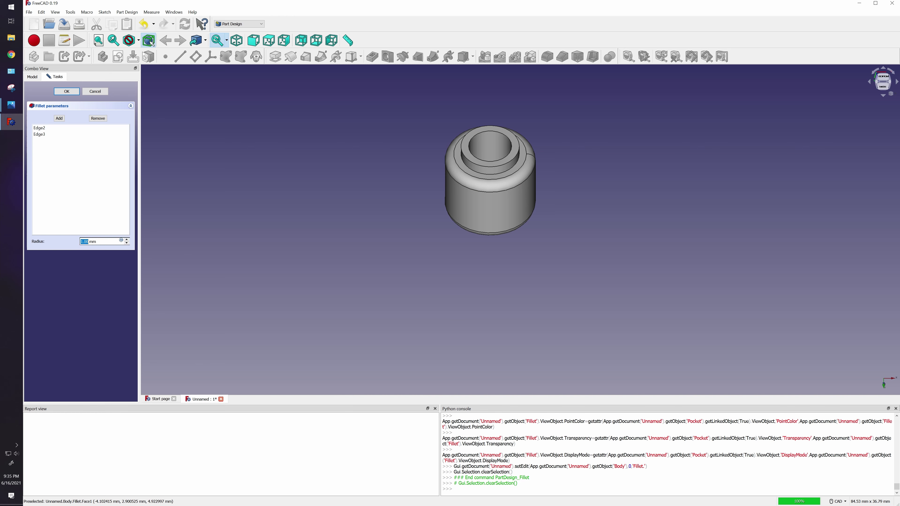
Set the fillet radius to 1.75 mm after a 2 mm radius fails.
type("2")
key("Return")
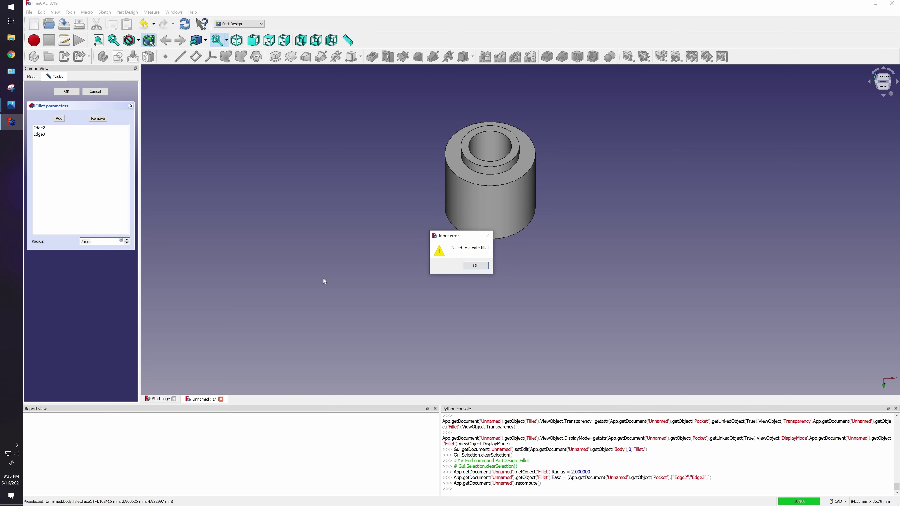
left_click(474, 265)
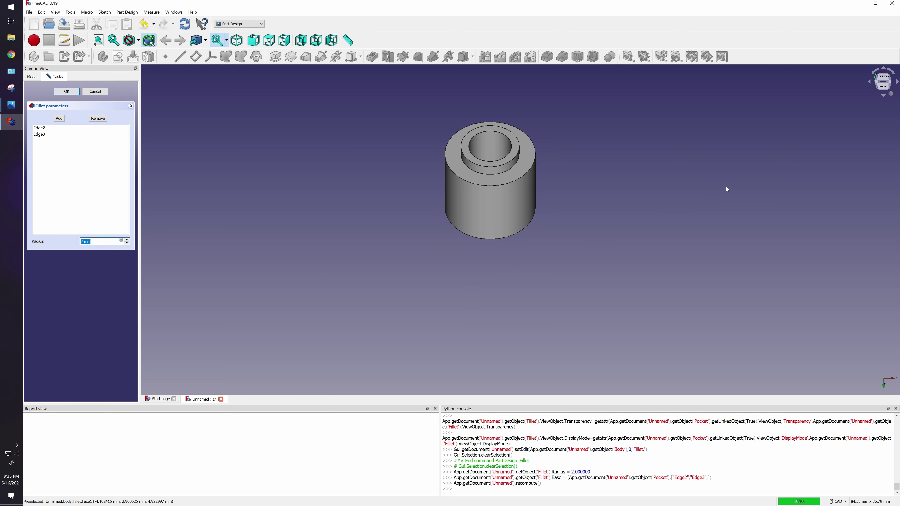
left_click(883, 94)
left_click(883, 96)
left_click(883, 97)
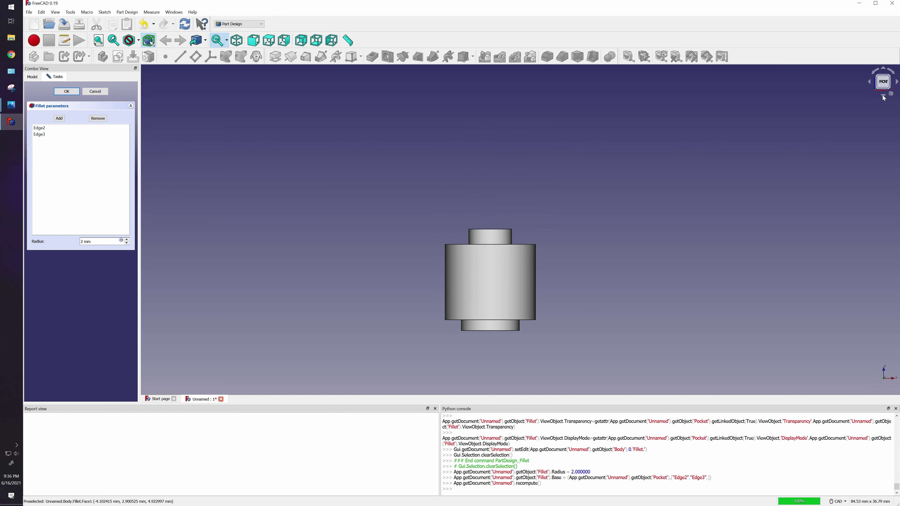
left_click(884, 97)
left_click(884, 97)
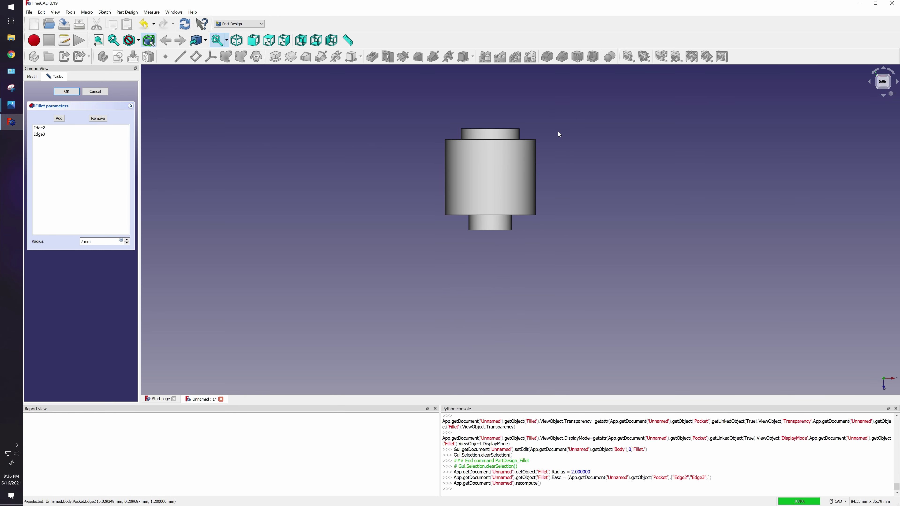
left_click(127, 244)
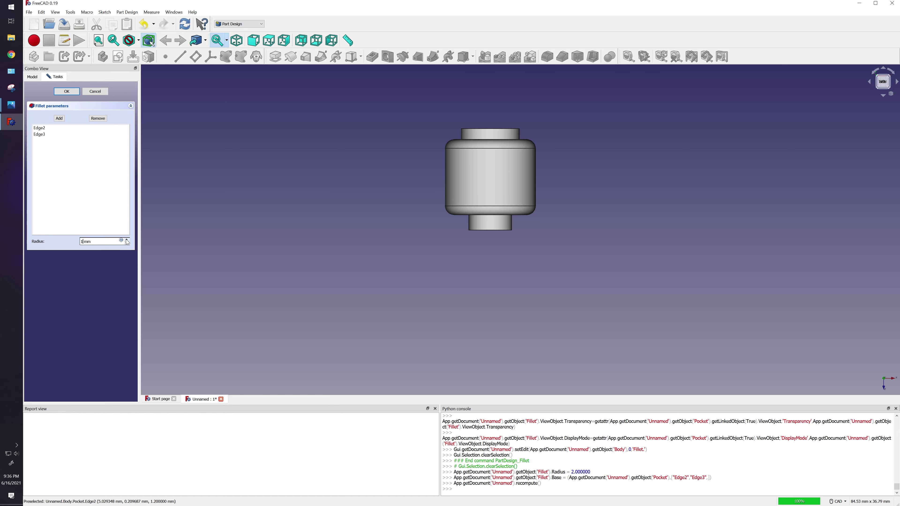
type(".75")
key("Return")
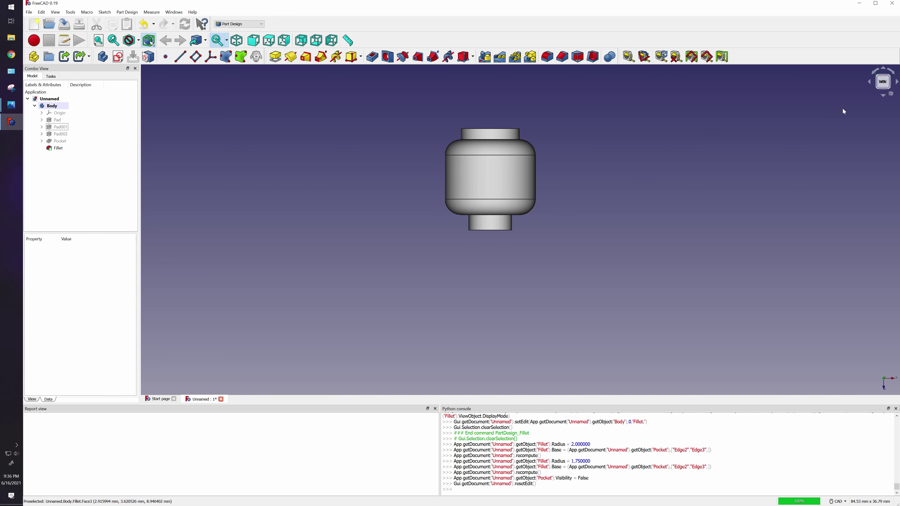
Rotate, pan and zoom the finished Lego head to view its stud, rims and bottom pocket.
left_click(883, 96)
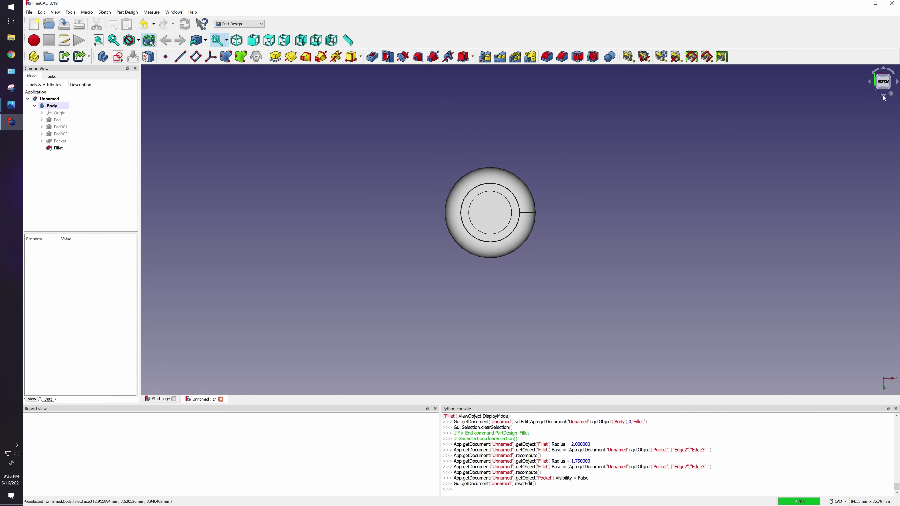
left_click(883, 96)
left_click(883, 96)
left_click(883, 97)
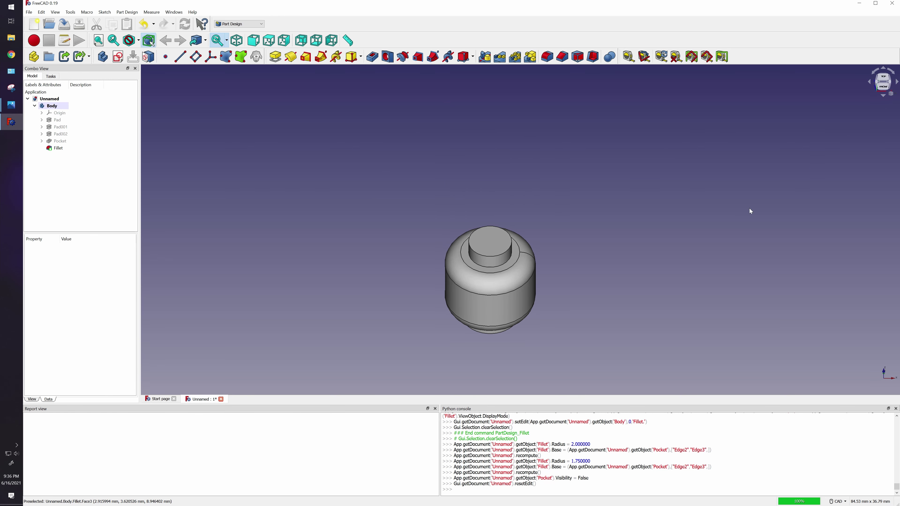
middle_click_drag(592, 284, 577, 221)
scroll(544, 188, "up", 3)
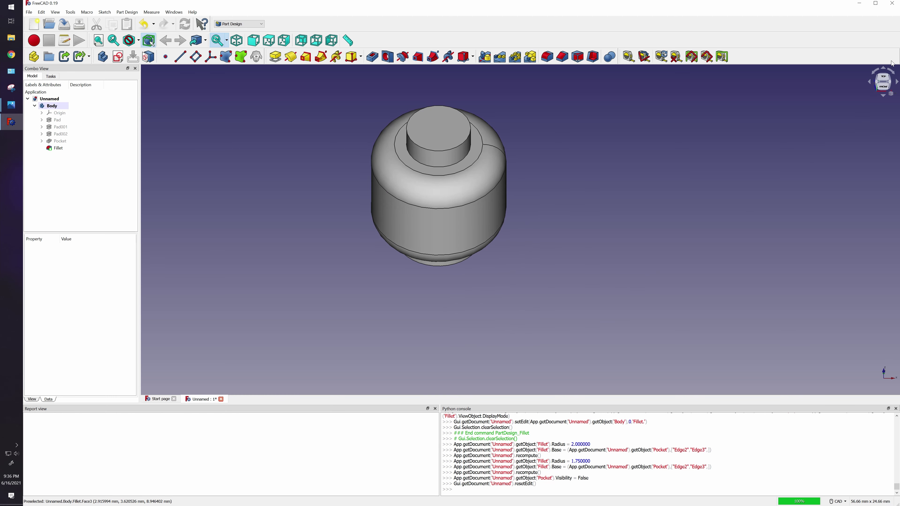
left_click(883, 85)
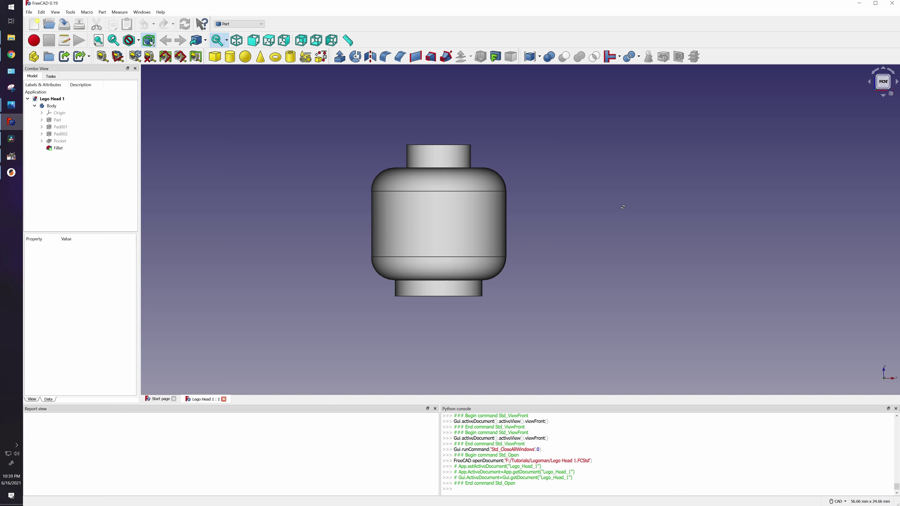
middle_click_drag(623, 207, 814, 222)
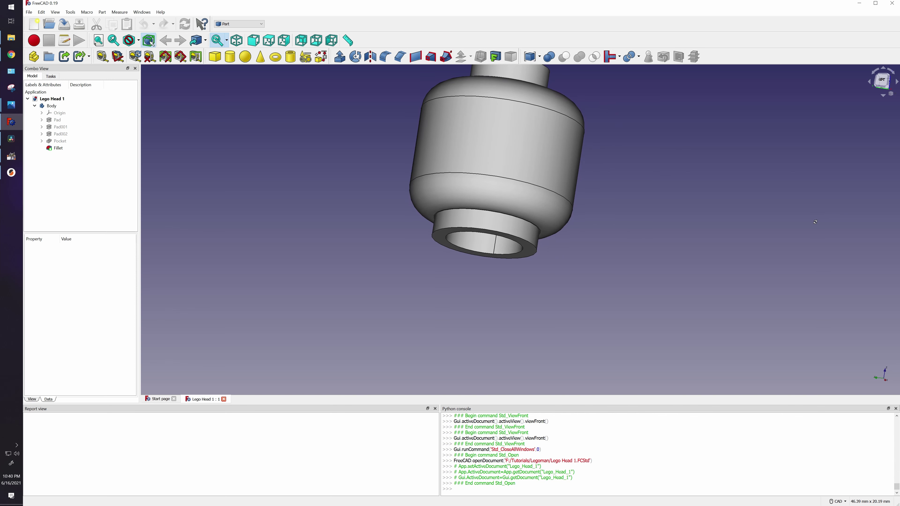